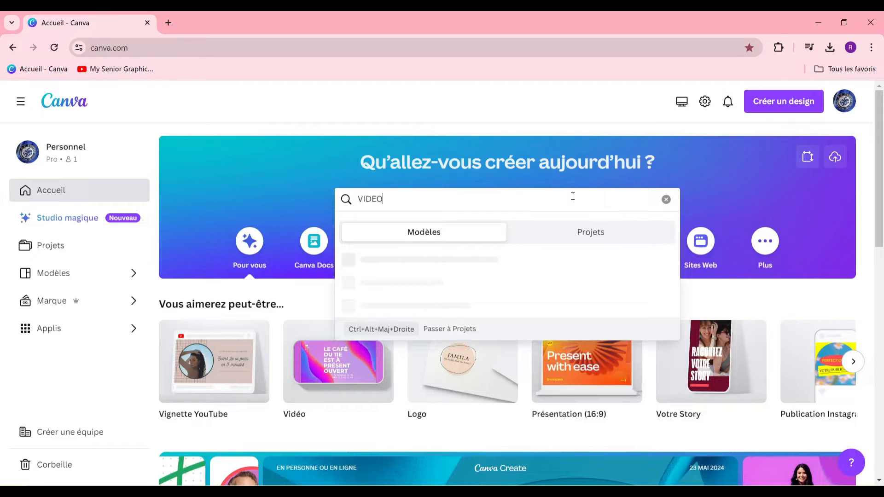
Search the templates for "VIDEO DE QUIZ" and look through the quiz video designs.
text(DE QUIZ)
key(Return)
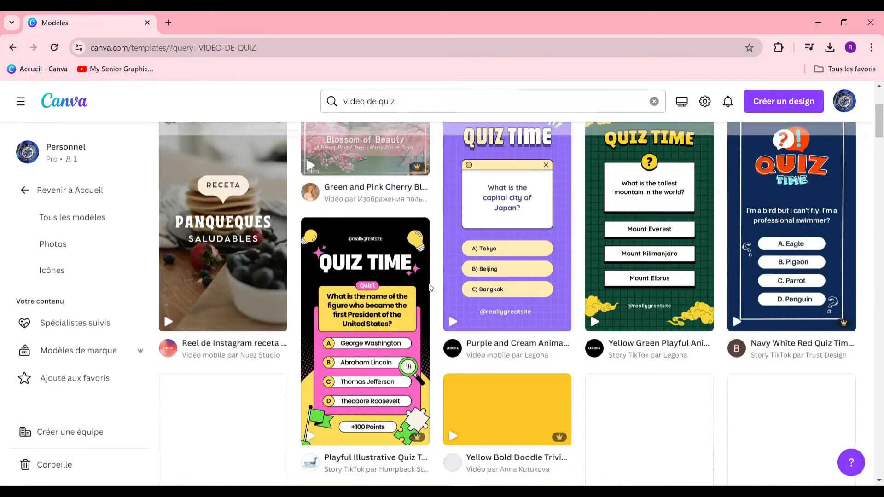
scroll(523, 277, down, 5)
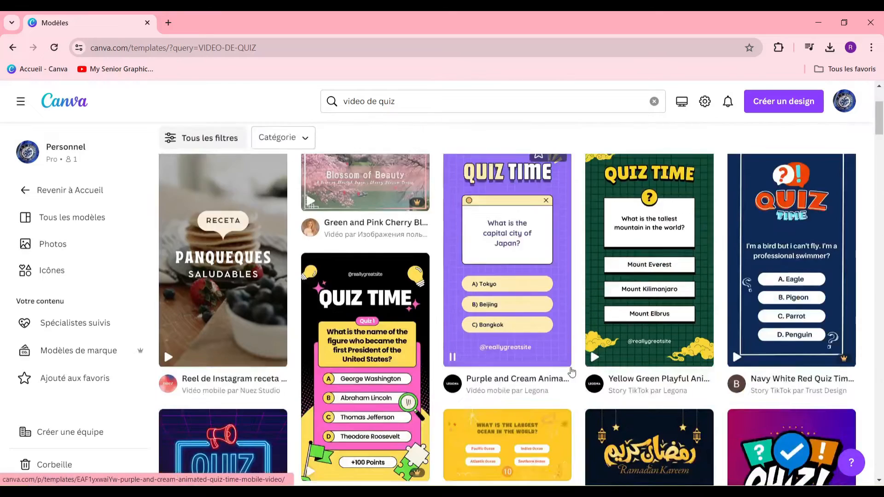
scroll(532, 244, up, 3)
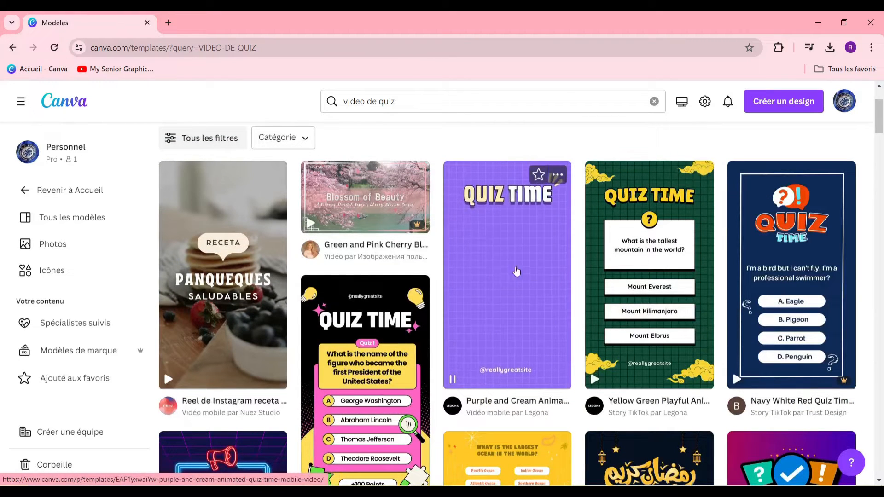
scroll(663, 336, down, 5)
scroll(663, 336, down, 4)
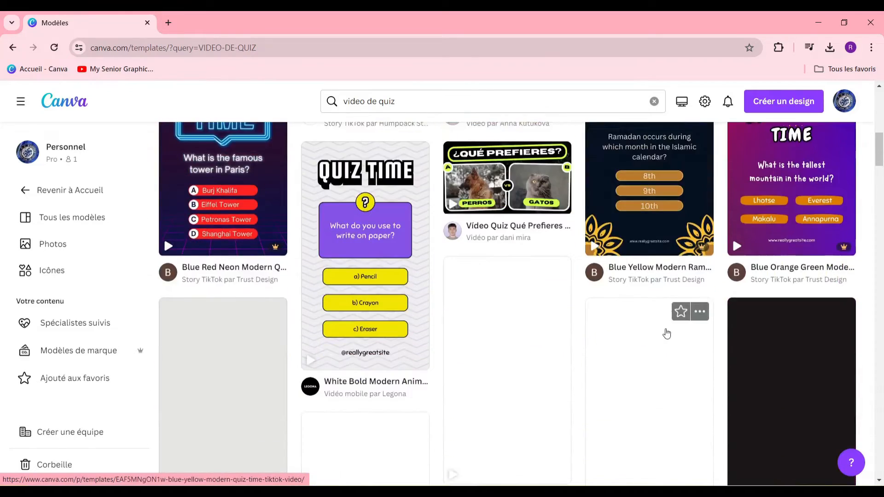
scroll(536, 316, up, 4)
scroll(579, 323, up, 6)
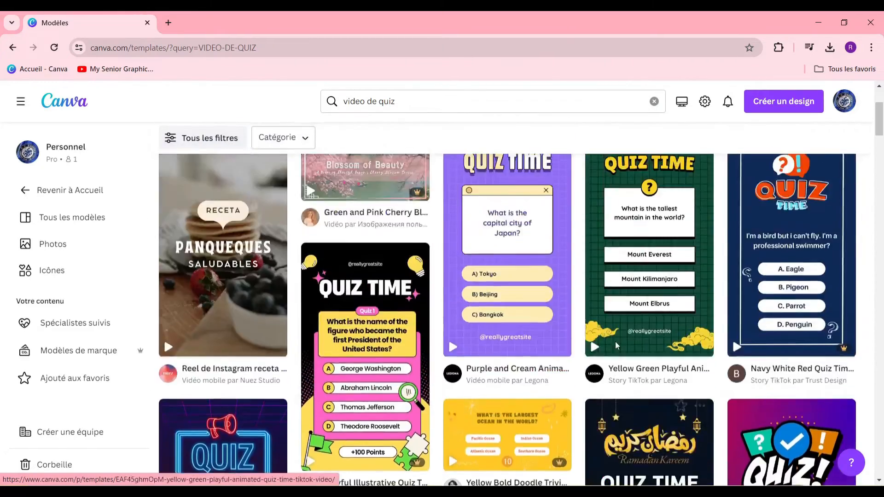
scroll(521, 309, down, 3)
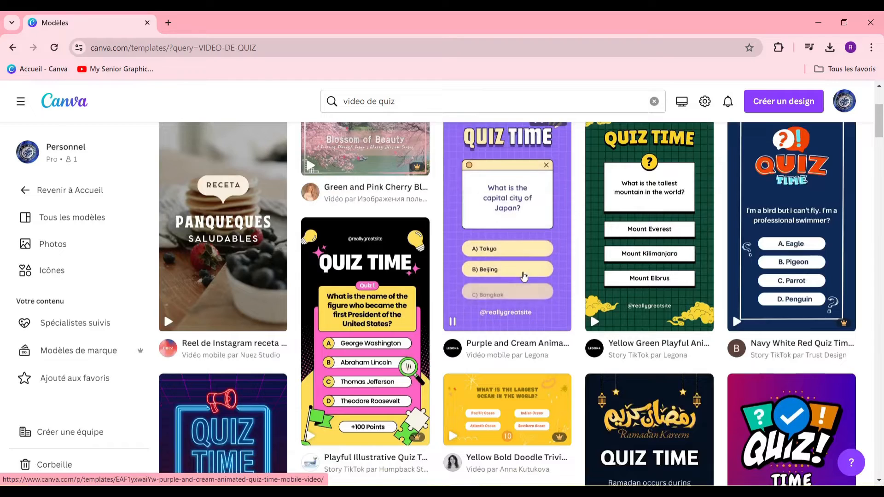
scroll(521, 309, down, 6)
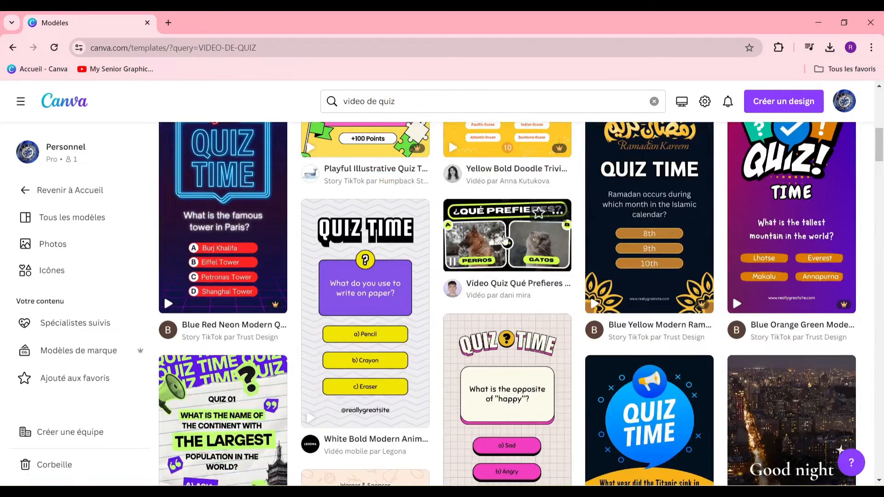
scroll(506, 239, down, 3)
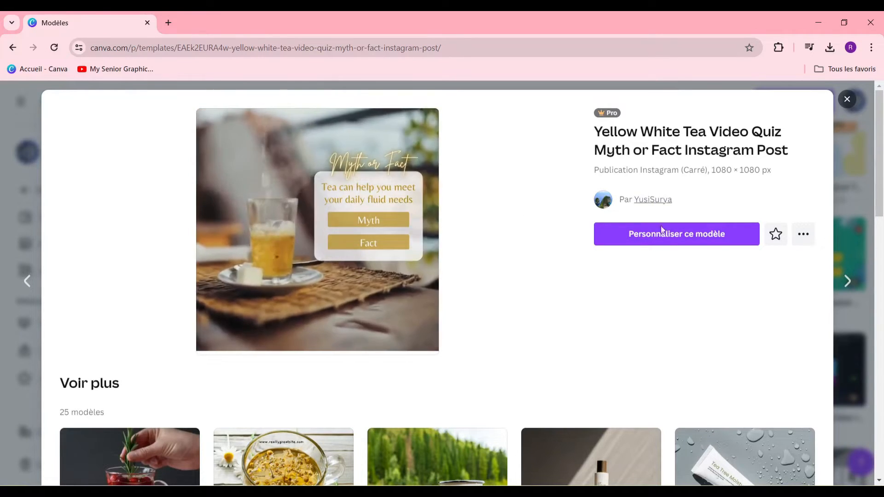
Start customizing the Yellow White Tea Video Quiz Myth or Fact Instagram Post template and add a second page.
click(683, 234)
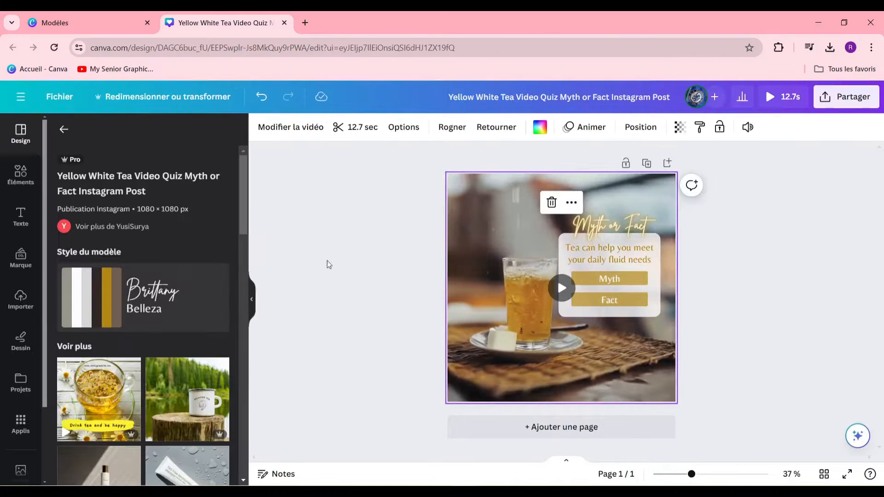
click(564, 426)
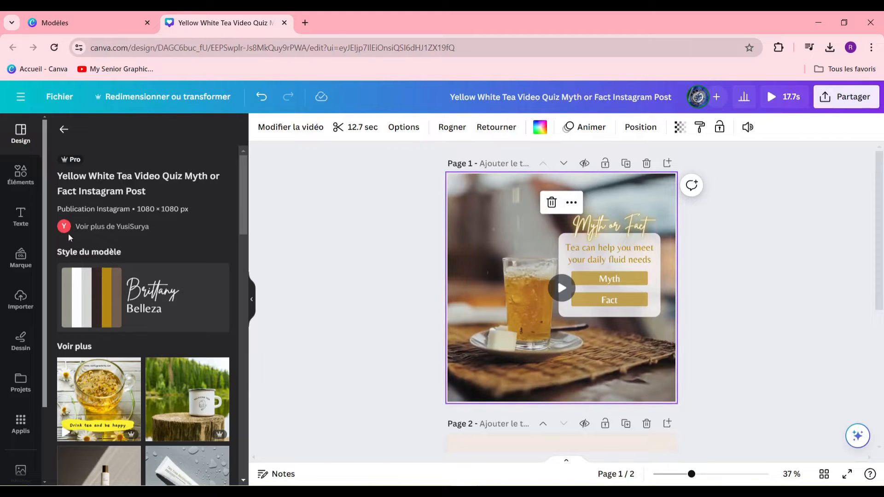
Search the elements for "QUIZ DE VOYAGE" and set the 12-second airplane wing sunset video as page 1's background.
click(27, 183)
click(105, 134)
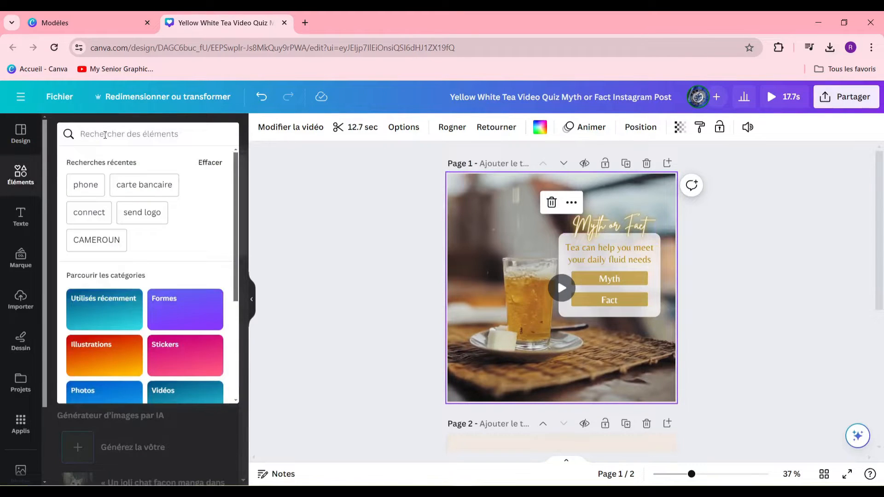
text(VI)
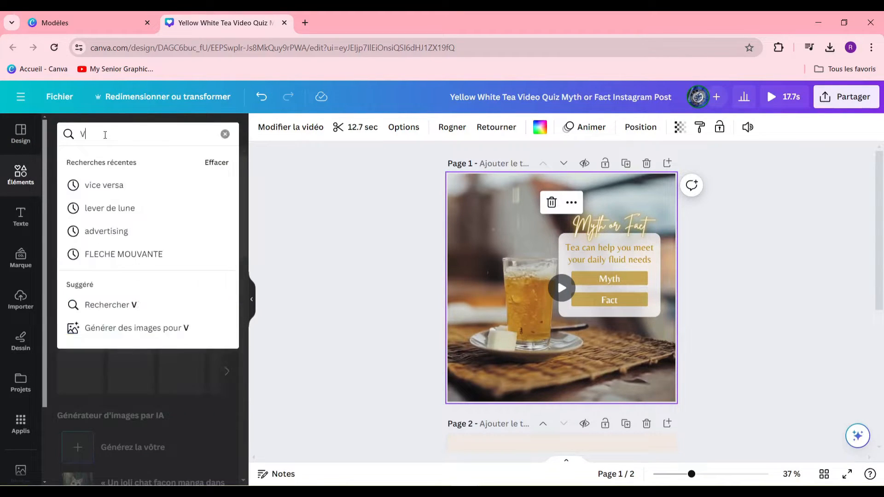
key(BackSpace)
key(BackSpace)
text(QUI)
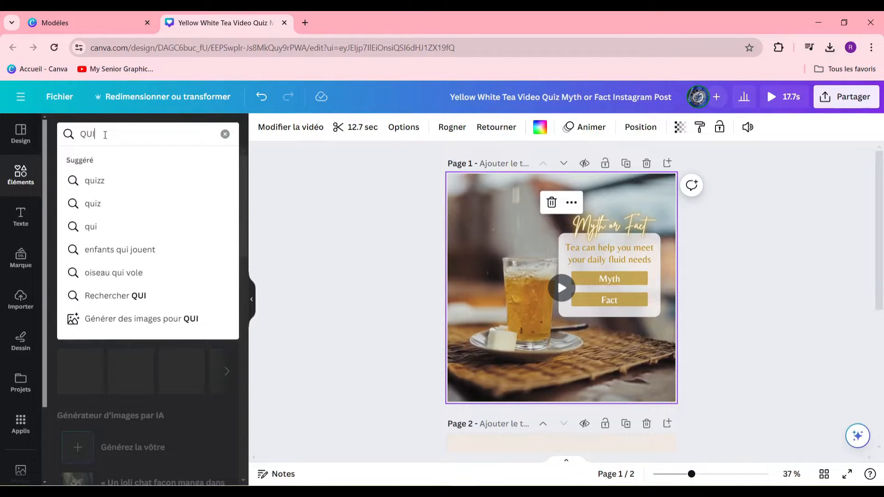
text(Z DE VOYAGE)
key(Return)
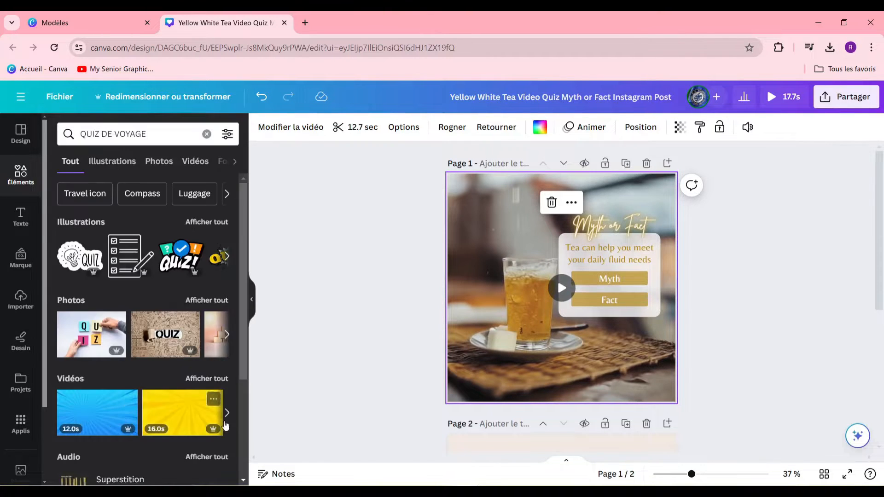
click(227, 417)
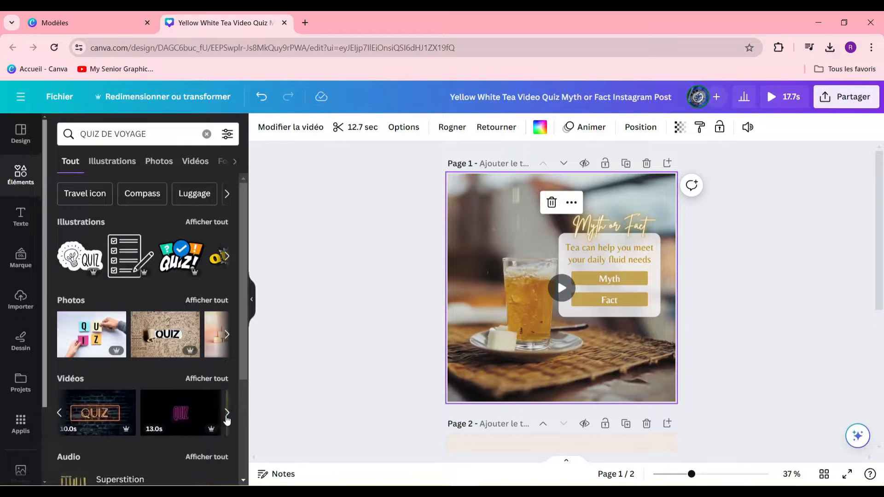
click(226, 414)
drag(178, 420, 478, 317)
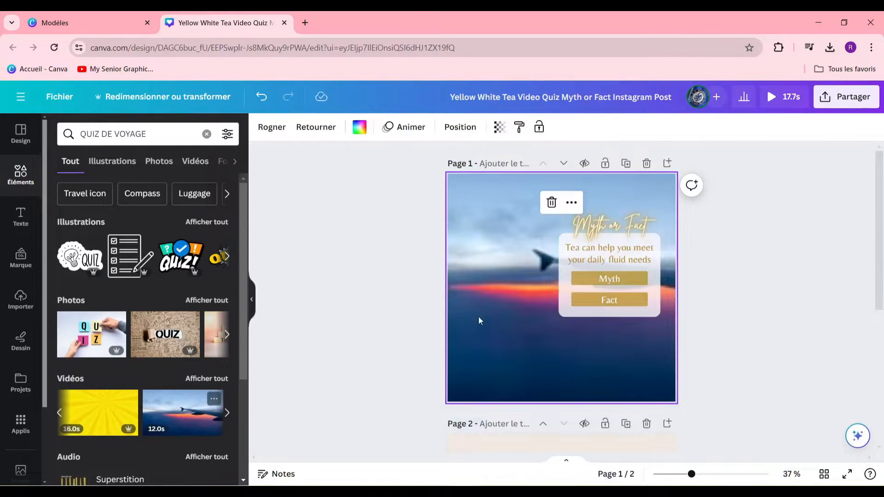
Paste a copy of the Myth or Fact quiz block onto page 2 and delete the original from page 1.
drag(548, 220, 613, 316)
scroll(615, 290, down, 5)
drag(548, 325, 549, 329)
right_click(550, 330)
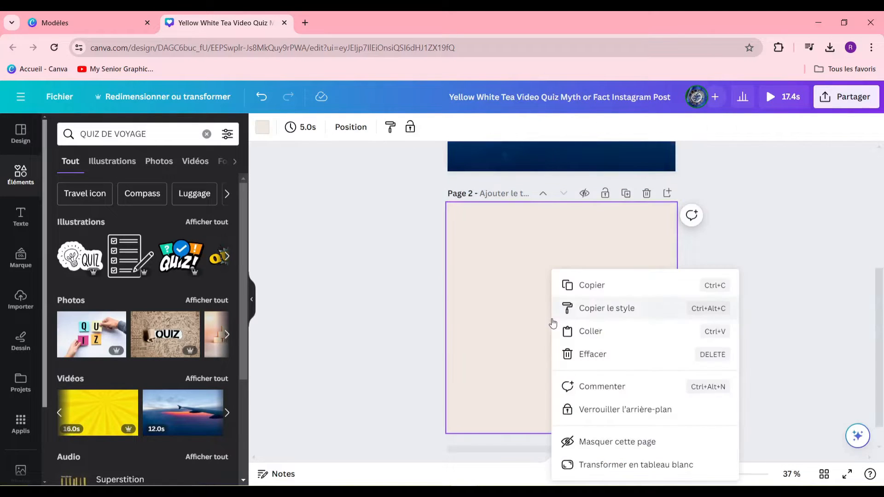
click(584, 329)
scroll(594, 322, up, 3)
drag(576, 284, 606, 162)
key(Delete)
scroll(607, 162, up, 1)
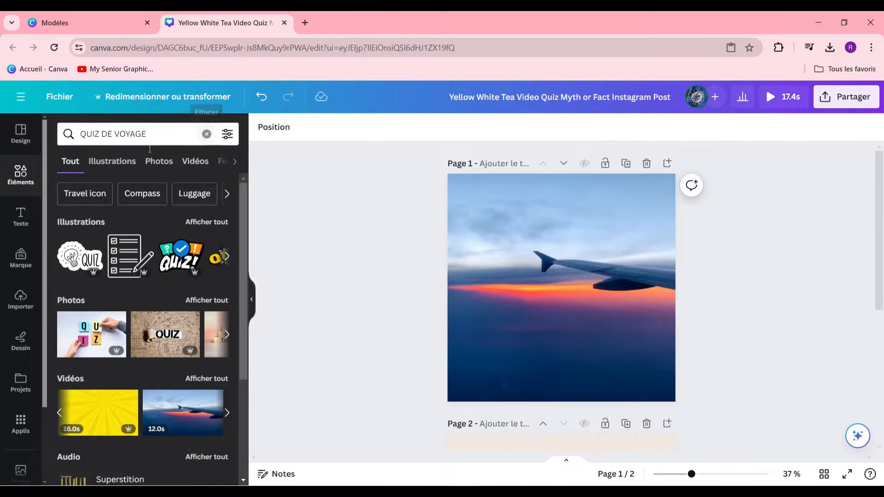
Add a heading reading "QUIZ DE VOYAGE" slightly above the middle of page 1.
click(21, 217)
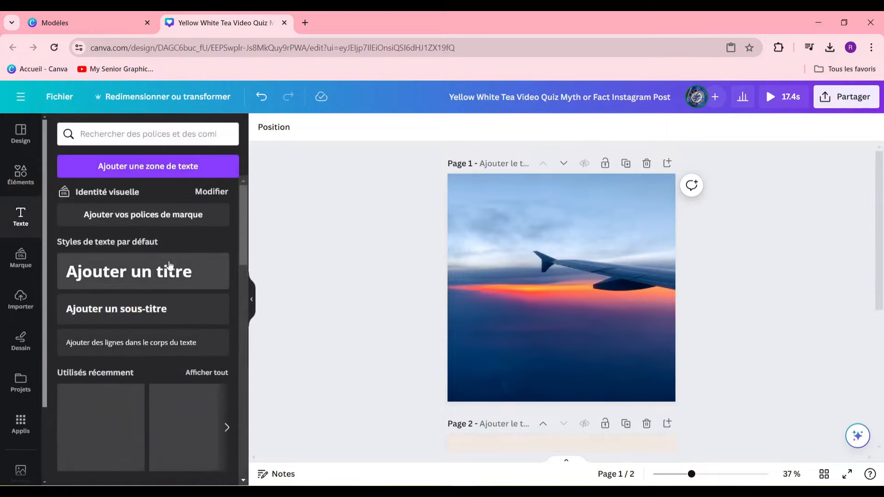
click(174, 272)
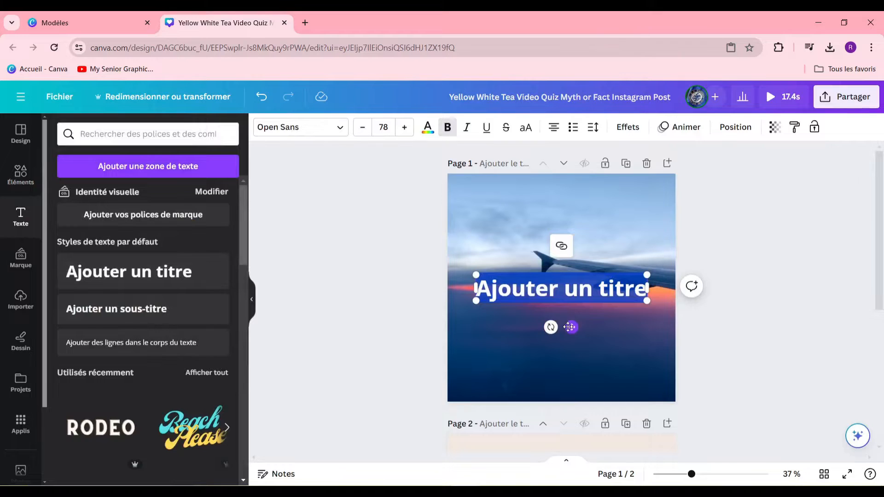
drag(571, 327, 572, 300)
triple_click(574, 266)
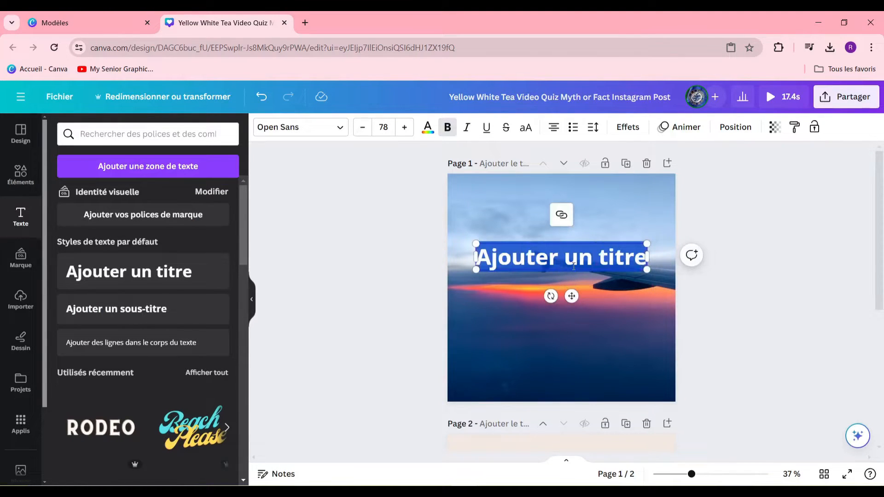
text(QUIZ DE VOYAGE)
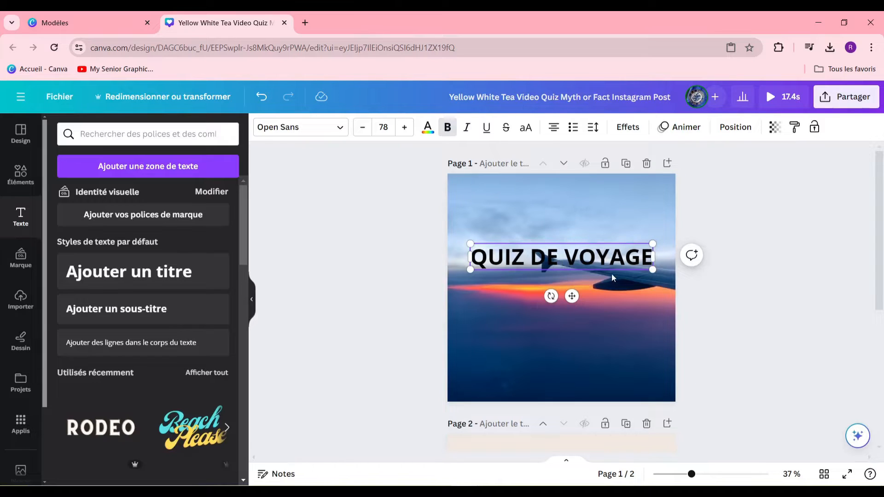
Change the whole QUIZ DE VOYAGE heading to the Inria Serif font at size 87.1, without bold.
key(ctrl+shift+Left)
key(ctrl+shift+Left)
key(ctrl+shift+Left)
click(303, 128)
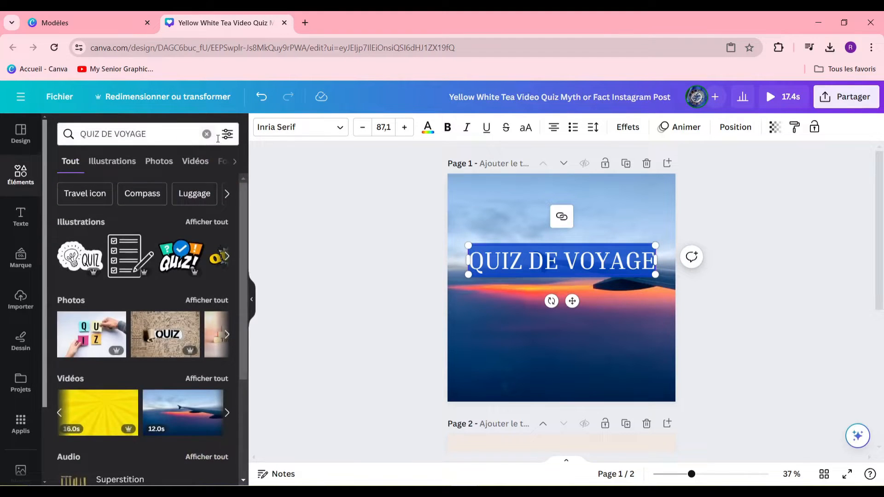
Add a rectangle fitted to the width of the QUIZ DE VOYAGE heading as its backing and fill it with the document's beige.
click(218, 138)
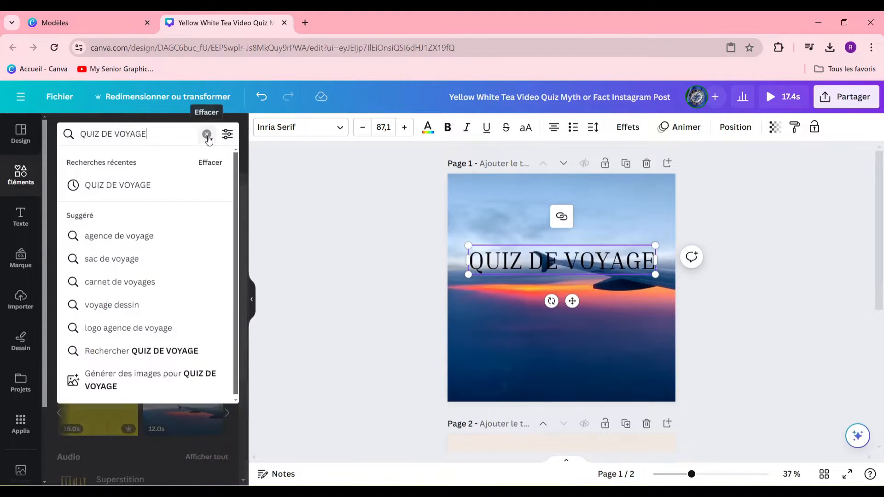
click(206, 134)
text(CARRE)
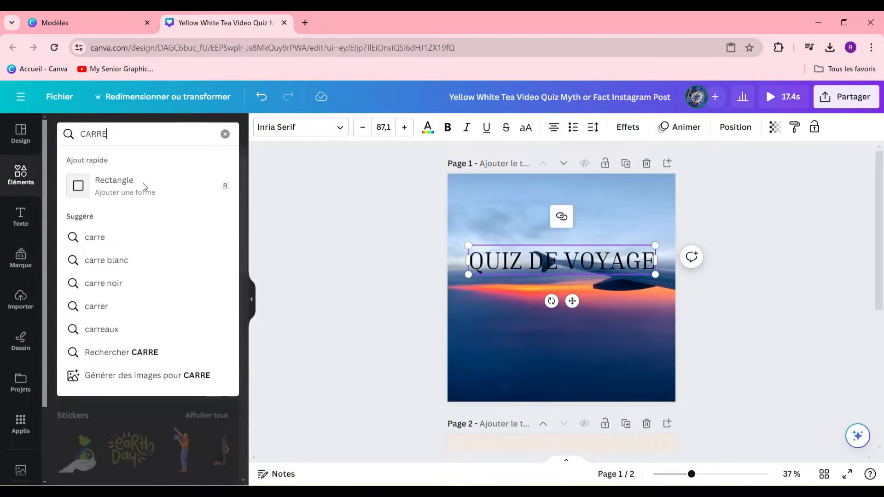
click(175, 189)
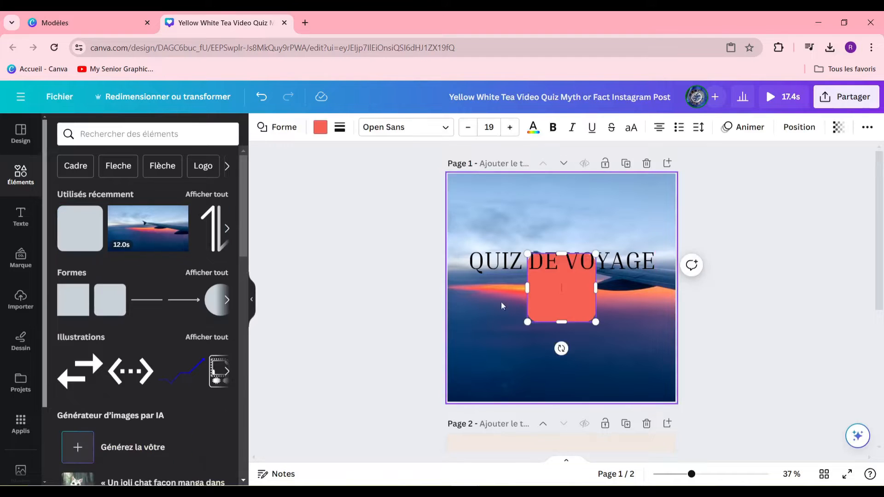
drag(561, 322, 659, 263)
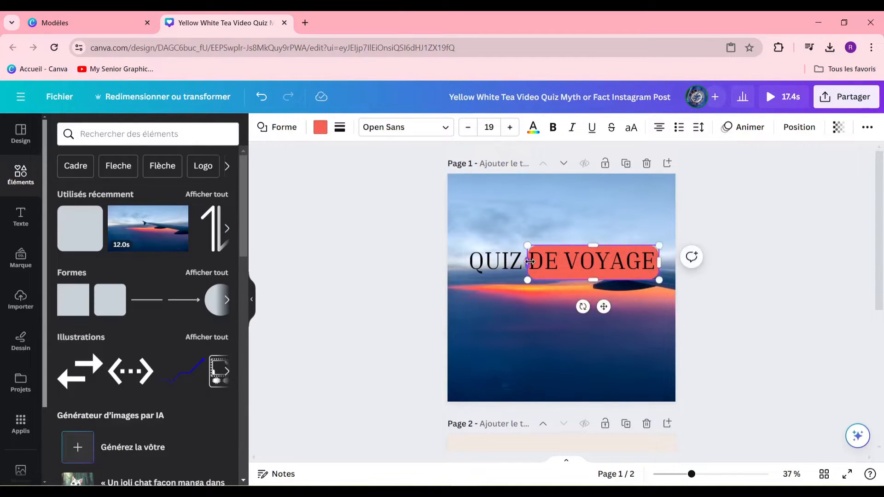
drag(527, 262, 464, 260)
click(321, 128)
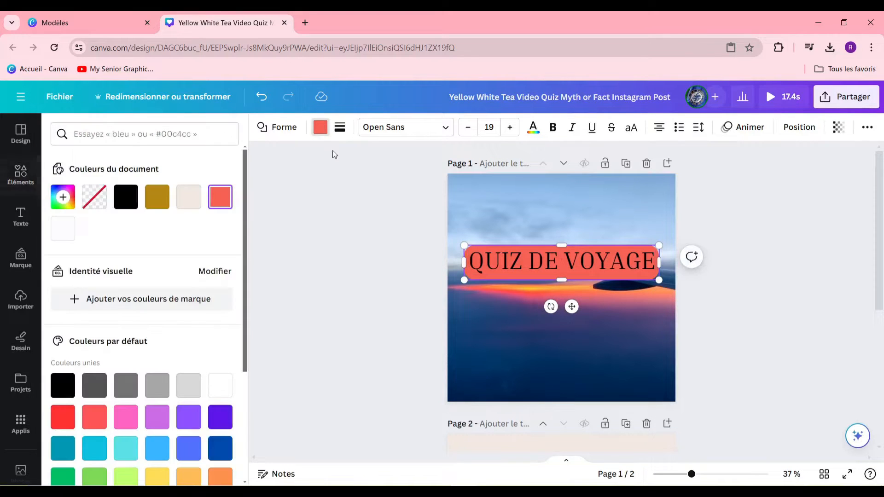
click(183, 199)
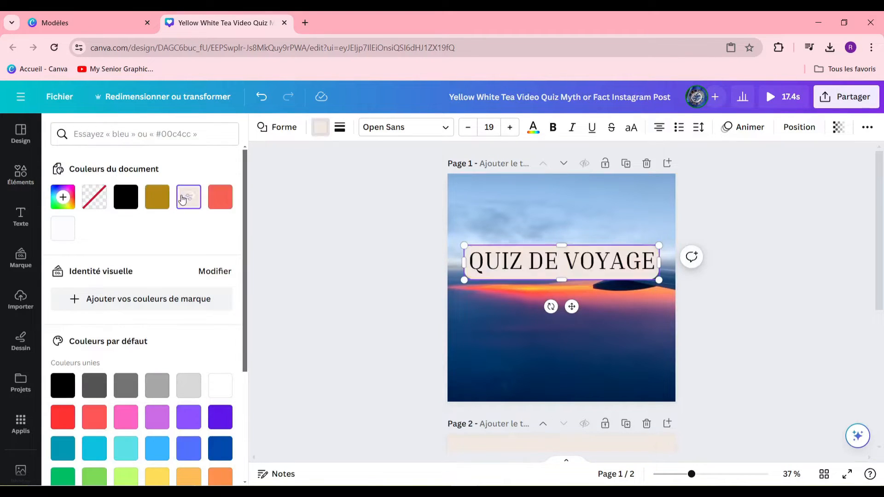
Add the black-and-white light bulb QUIZ illustration below the heading on page 1 and tilt it slightly counterclockwise.
mouse_move(41, 249)
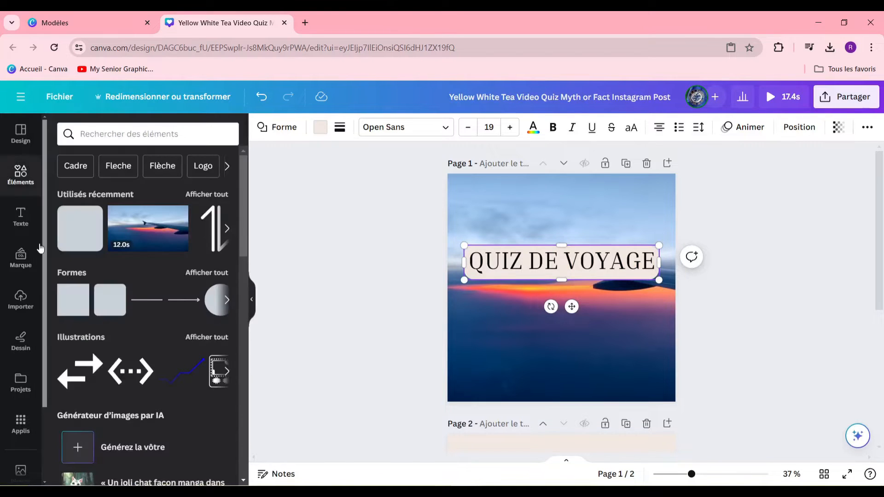
click(23, 190)
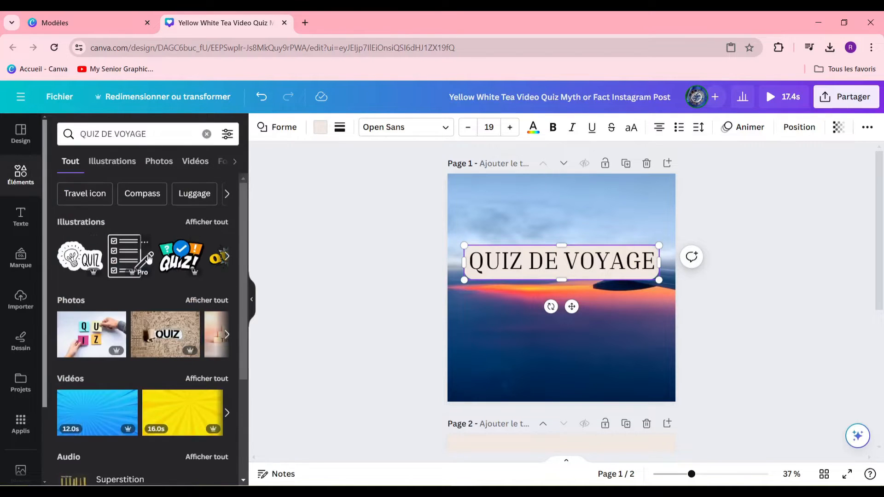
click(79, 255)
drag(588, 291, 531, 336)
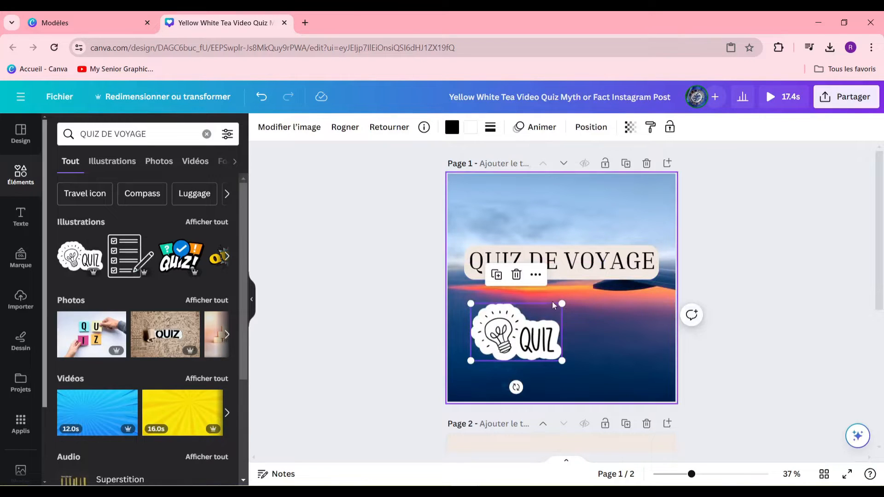
drag(516, 387, 532, 381)
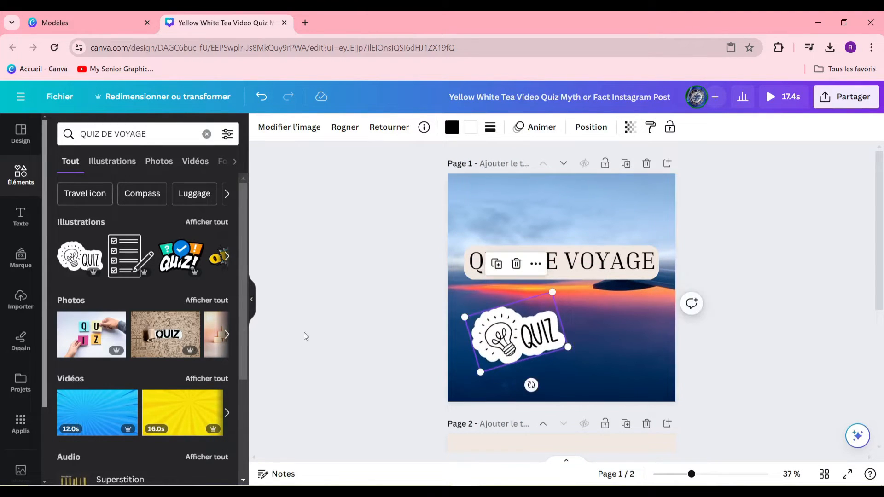
Add the colourful checkmark QUIZ! illustration to page 1's upper right corner and shift the light bulb illustration slightly left.
click(121, 263)
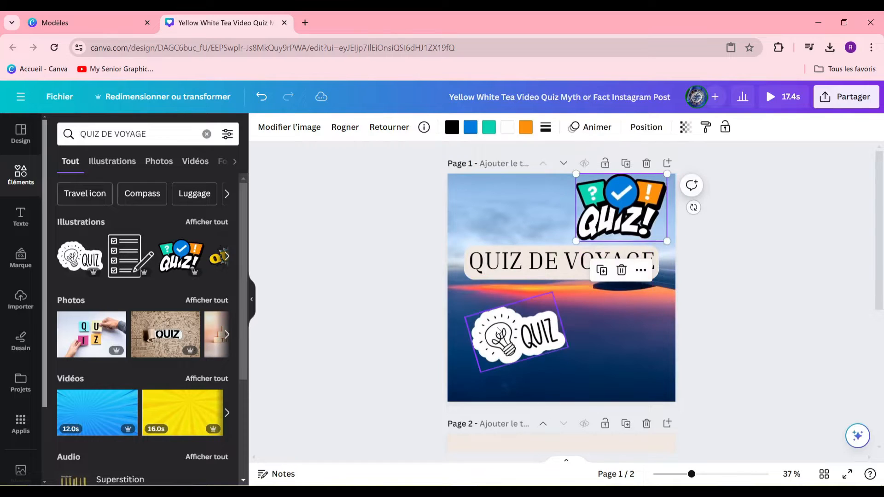
drag(511, 337, 496, 343)
click(571, 270)
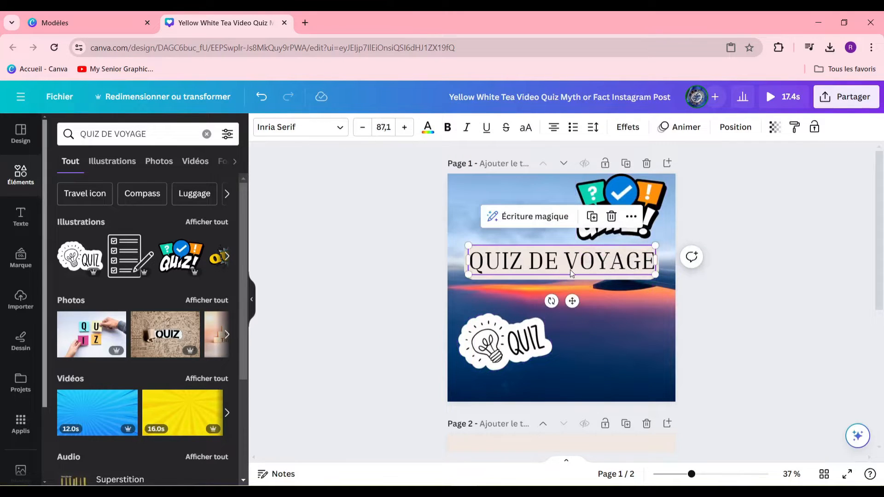
Move the QUIZ DE VOYAGE heading slightly down and trim the upper edge of its beige backing to fit.
drag(569, 270, 570, 275)
click(618, 250)
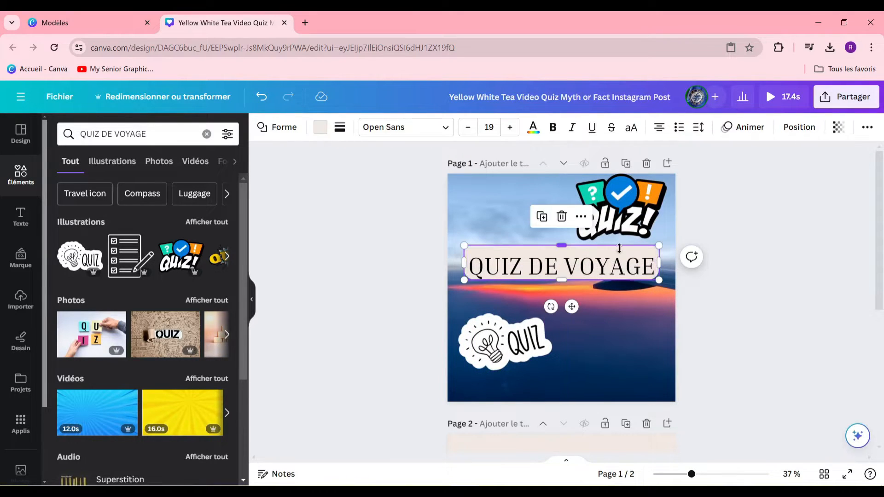
drag(620, 249, 619, 254)
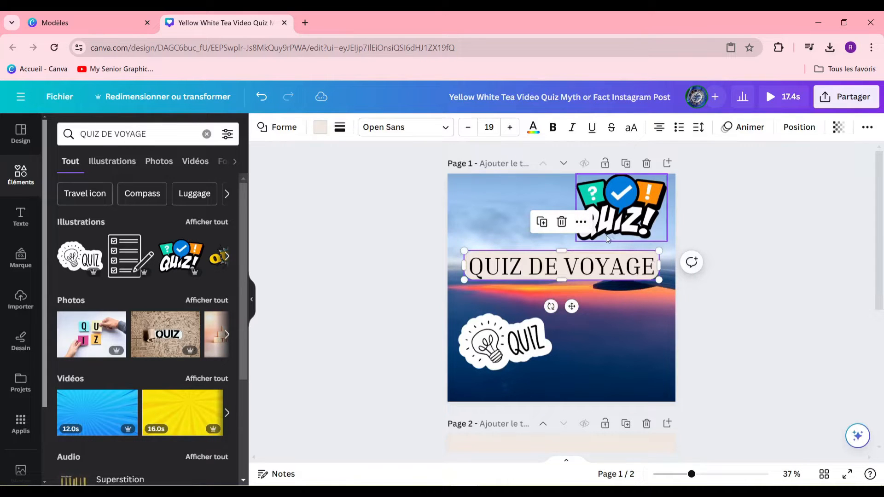
Apply the Impulsion animation to the colourful QUIZ! checkmark illustration on page 1.
click(607, 239)
click(584, 127)
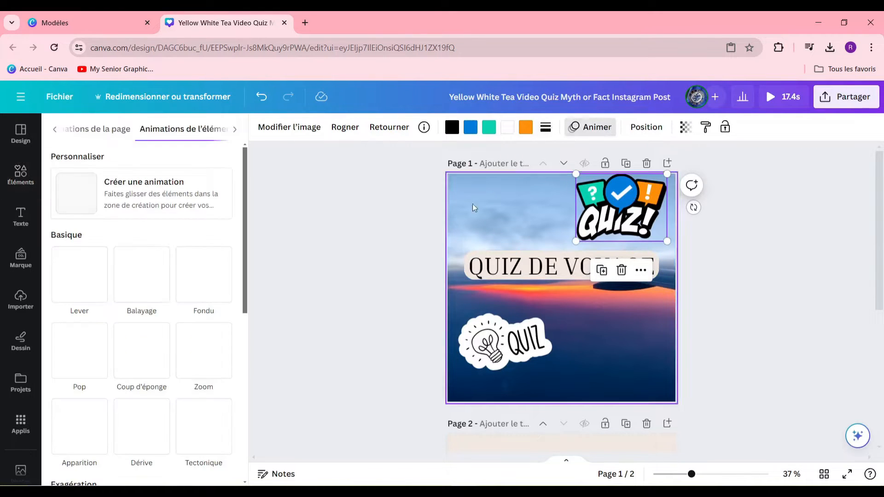
scroll(148, 330, down, 7)
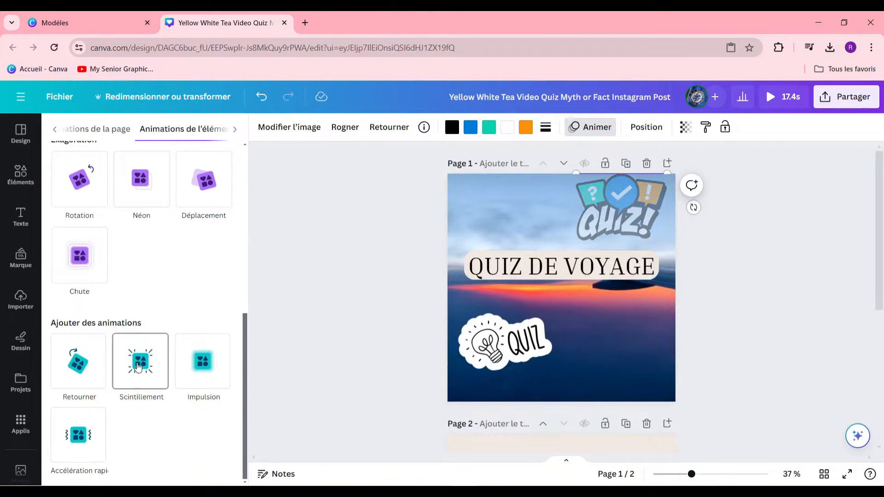
click(203, 362)
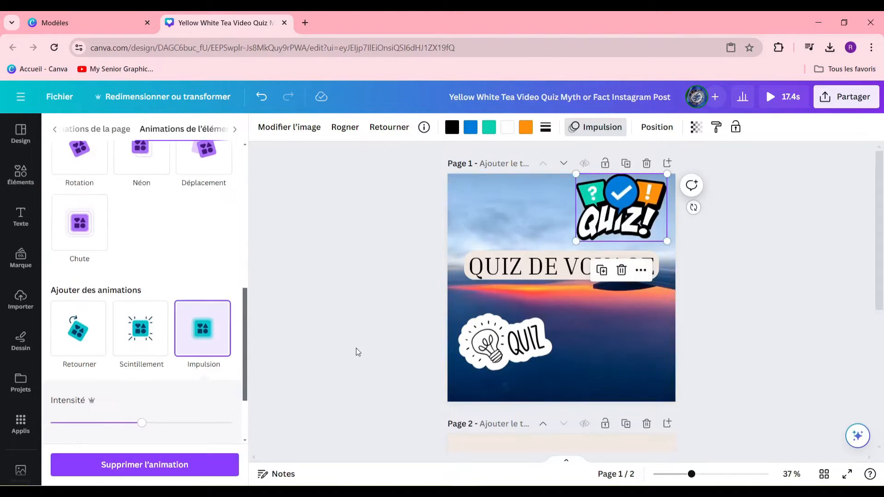
Apply the Impulsion animation to the QUIZ DE VOYAGE heading together with its beige backing.
click(554, 273)
shift+click(658, 270)
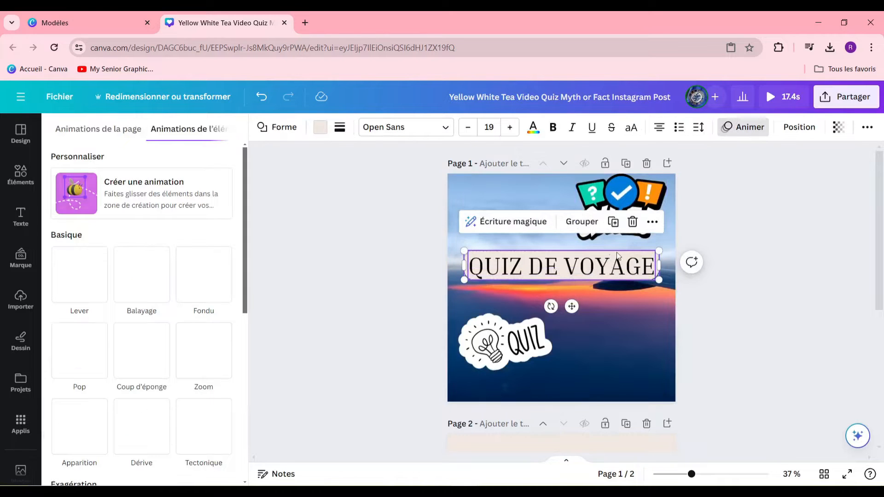
scroll(193, 368, down, 8)
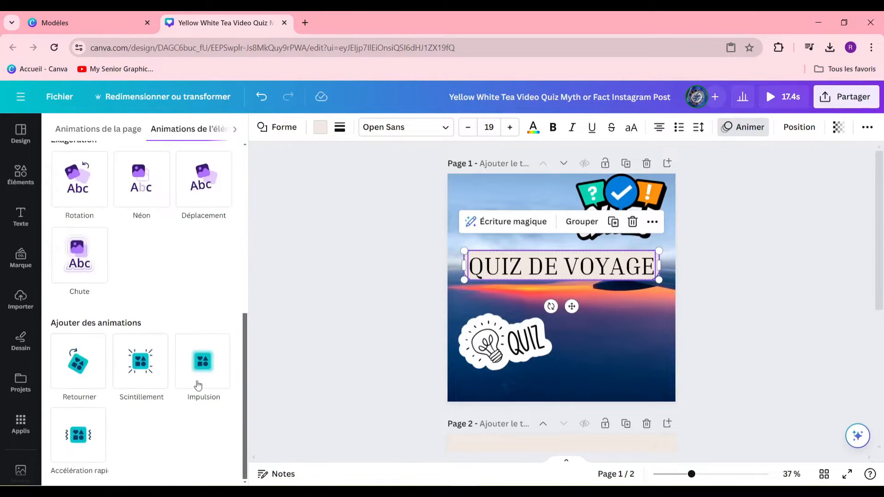
click(207, 371)
Apply the Impulsion animation to the light bulb QUIZ illustration and lower its intensity to about a quarter.
click(504, 341)
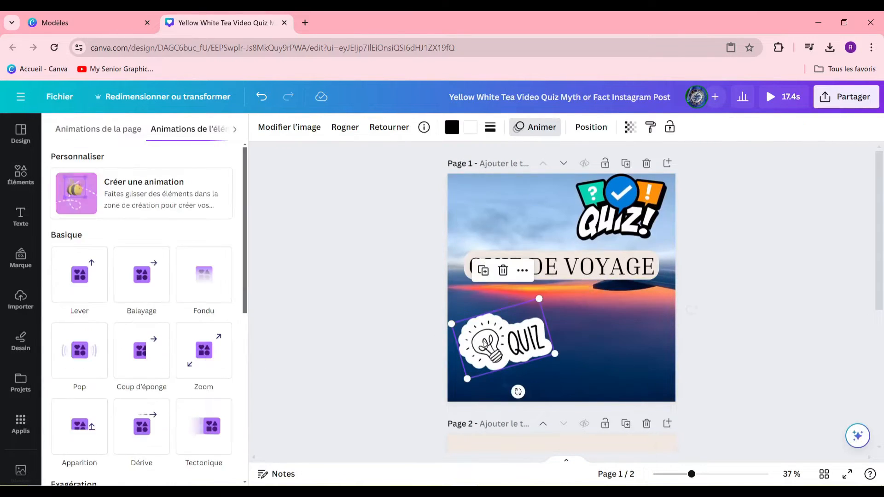
scroll(219, 326, down, 8)
click(216, 350)
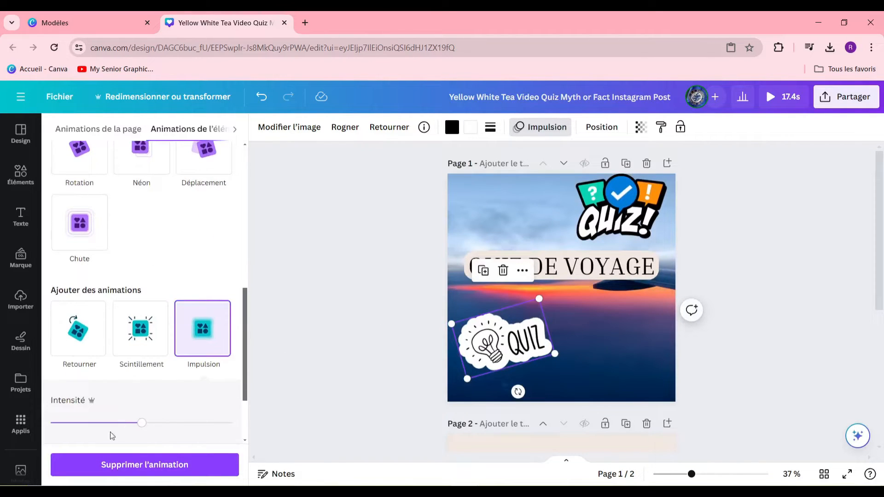
drag(97, 423, 92, 423)
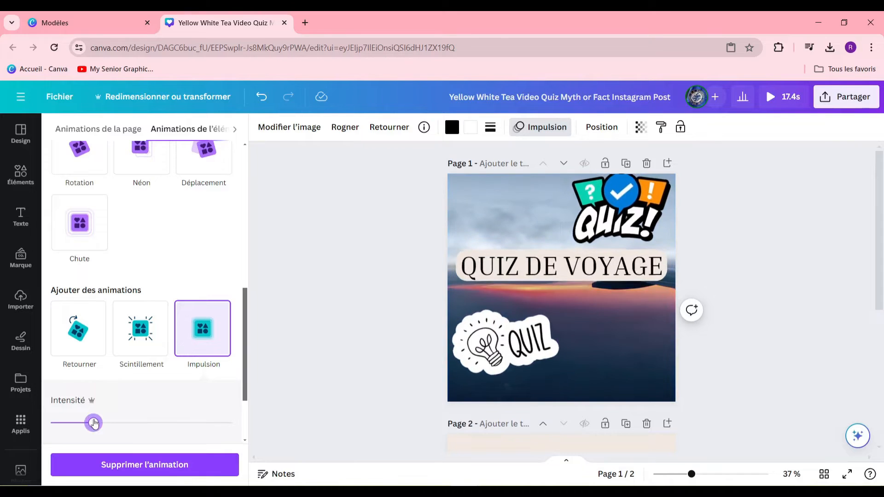
click(601, 287)
click(594, 271)
Select page 2 and search the elements library for VOYAGE.
scroll(148, 391, down, 12)
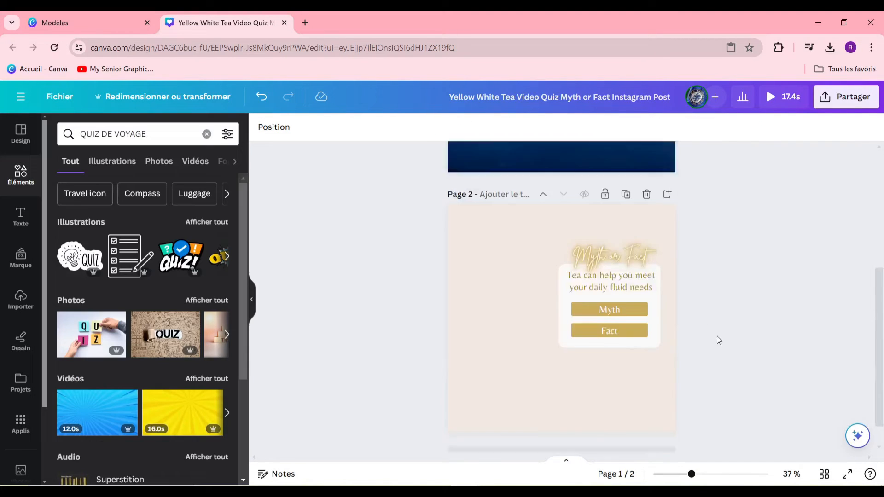
scroll(717, 336, down, 1)
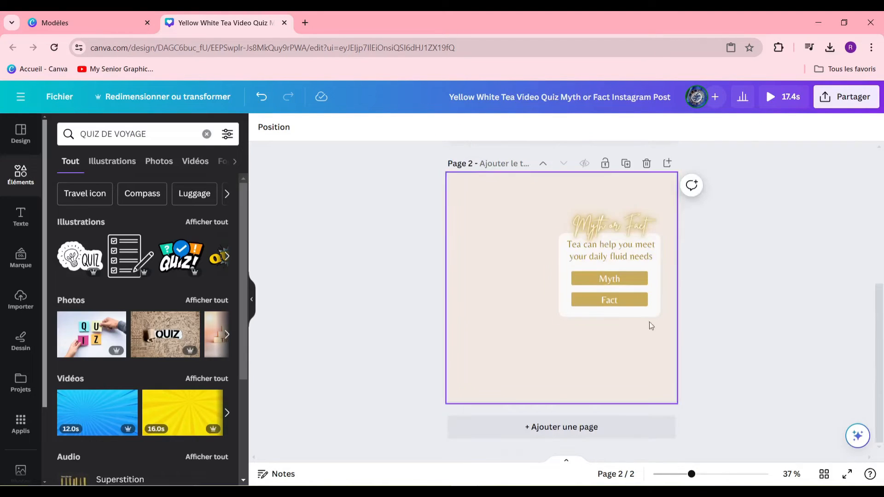
scroll(644, 299, up, 4)
scroll(644, 300, up, 2)
scroll(598, 300, down, 5)
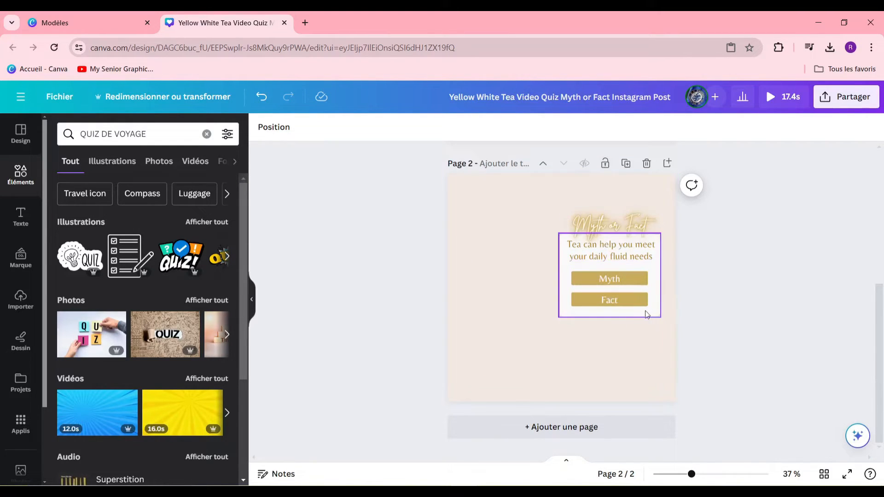
click(513, 283)
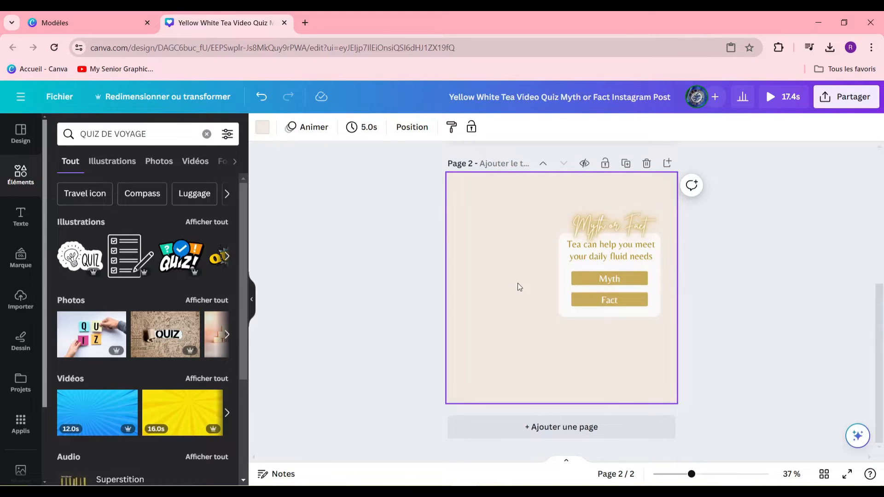
click(207, 134)
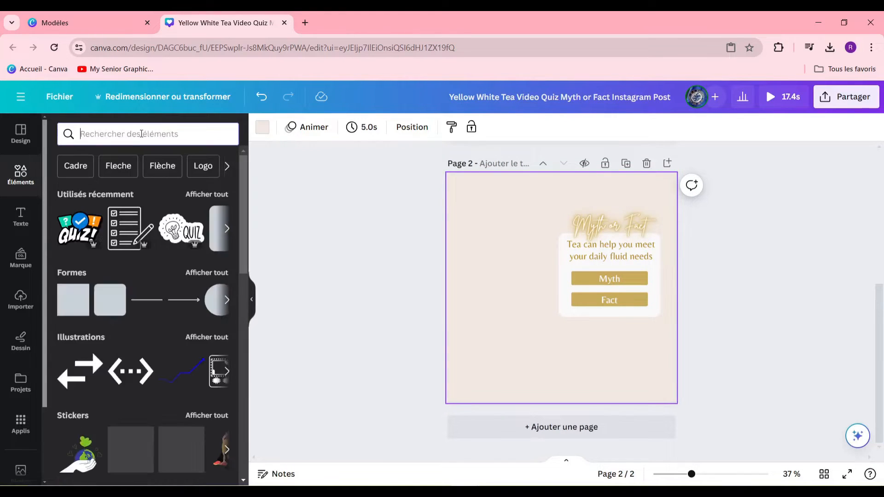
text(vo)
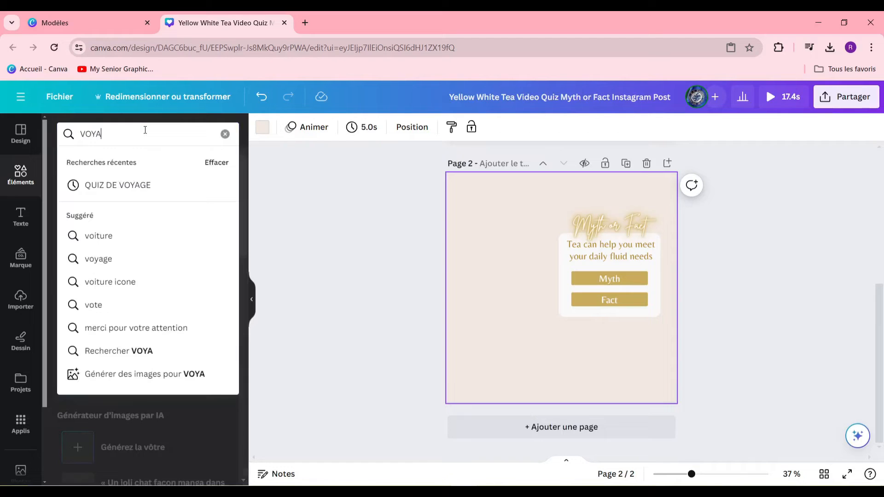
text(YAGE)
key(Return)
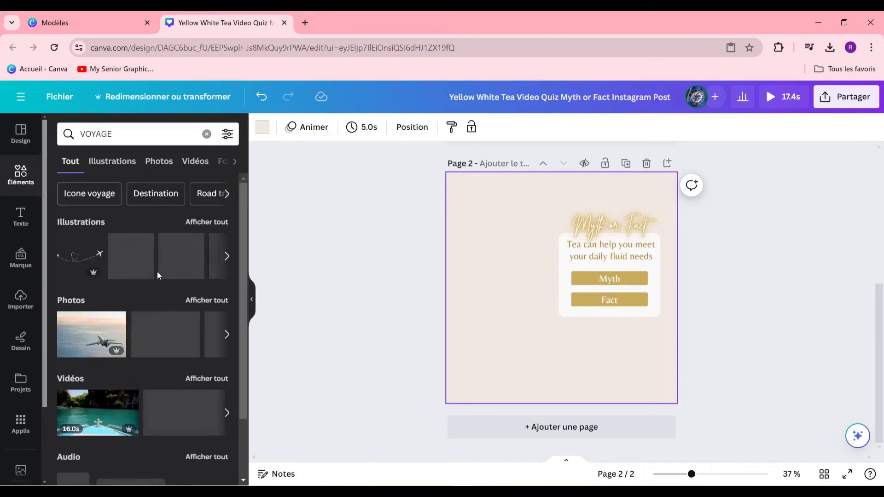
Add the boat video on turquoise water to page 2, covering the whole page behind the quiz card.
scroll(129, 313, down, 2)
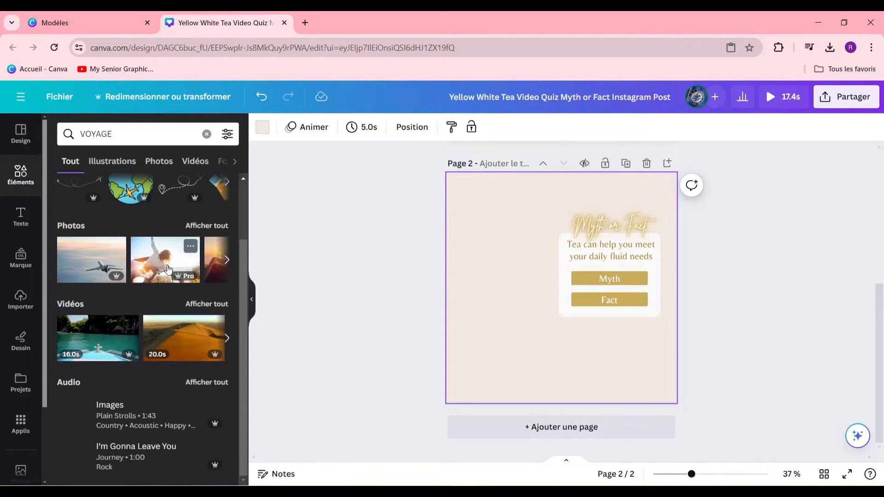
click(160, 263)
drag(510, 304, 488, 344)
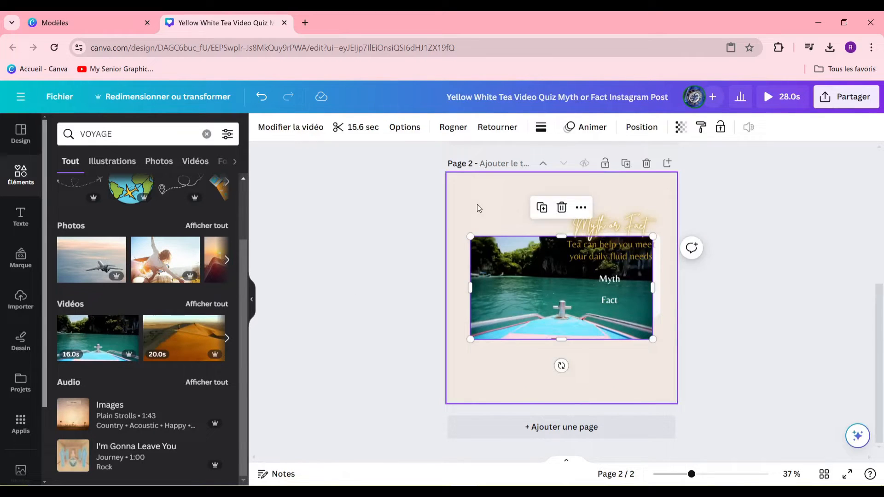
click(477, 204)
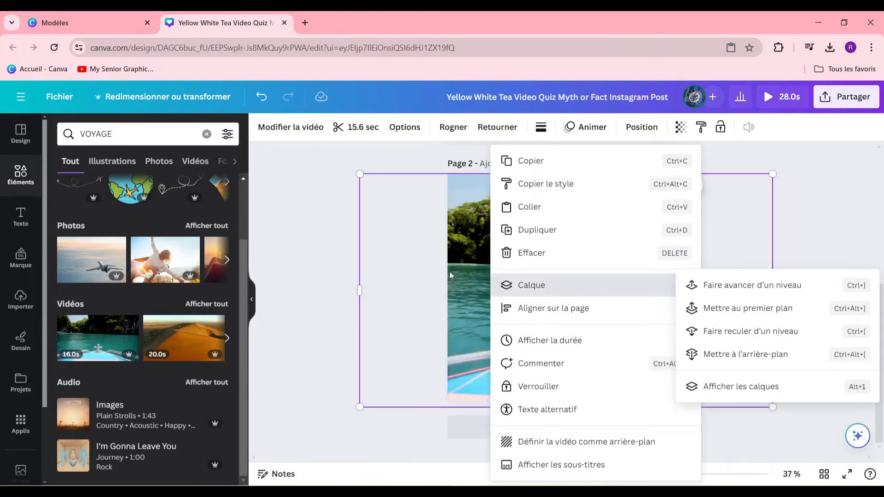
click(751, 332)
right_click(479, 272)
mouse_move(616, 296)
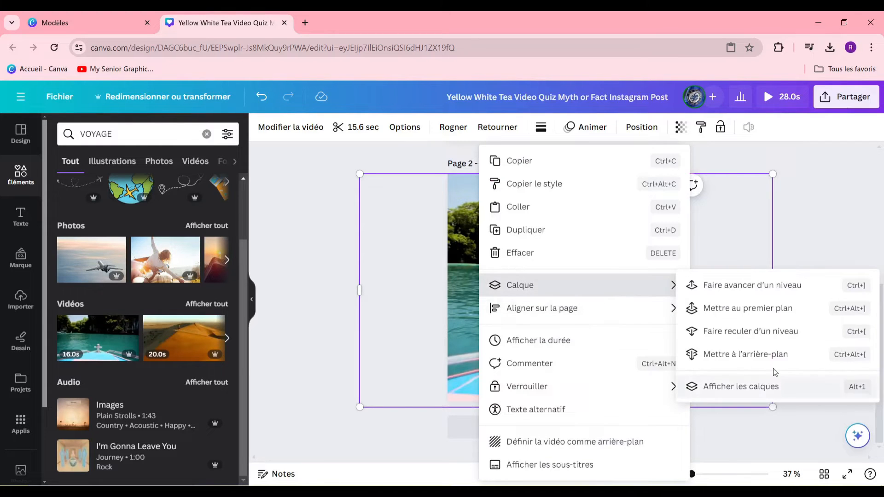
click(790, 358)
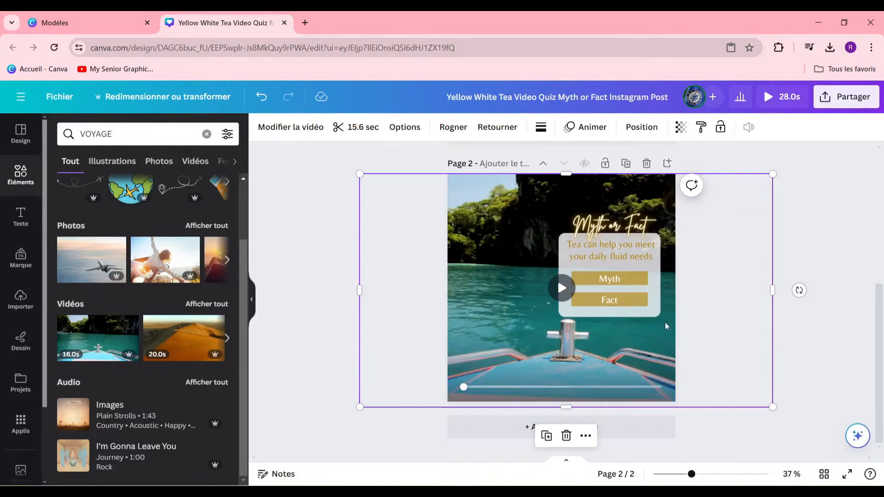
Enlarge the translucent white quiz card on page 2 around its text and answer bars.
click(607, 238)
click(608, 237)
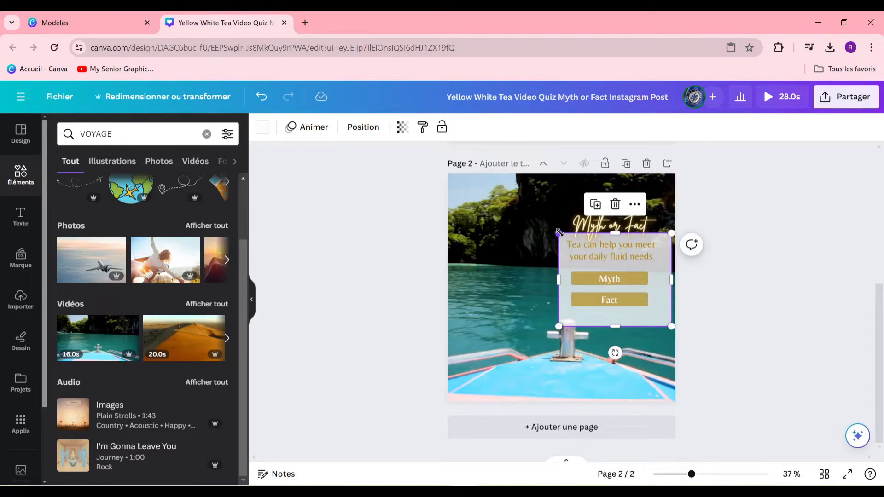
drag(558, 231, 546, 223)
Replace the tea statement on page 2's quiz card with "QUL EST LA CAPITALE DE LA FRANCE".
click(612, 251)
double_click(604, 252)
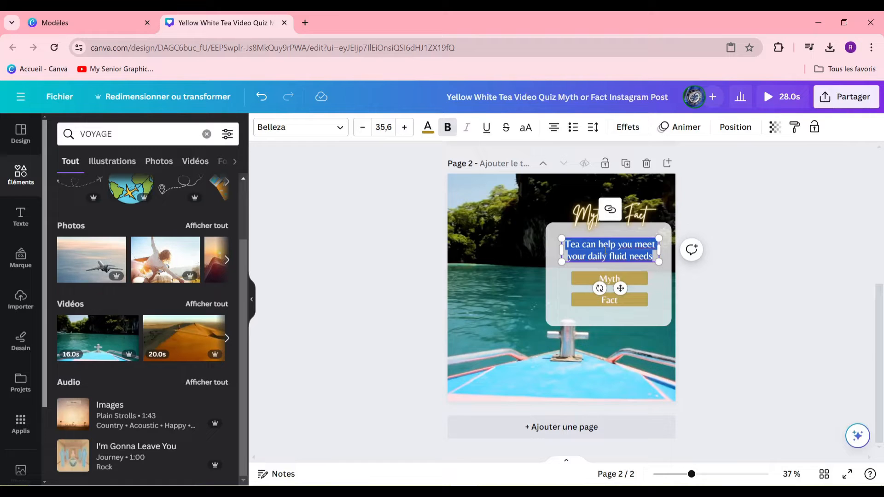
text(QUL ES)
Change the two answer labels from Myth and Fact to PARIS and VIENNE.
click(623, 276)
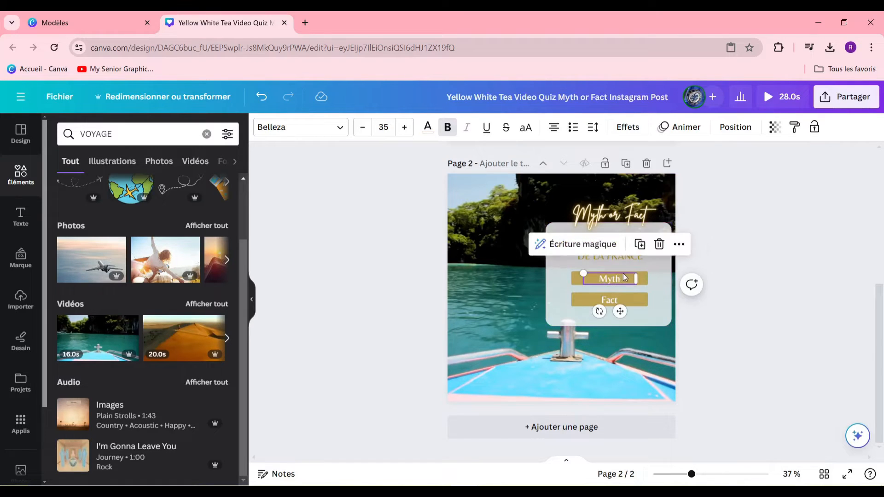
double_click(619, 279)
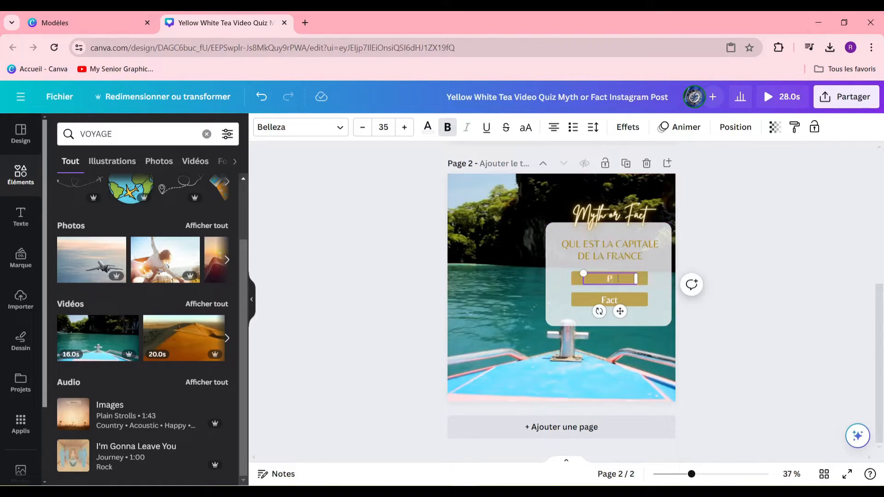
double_click(614, 300)
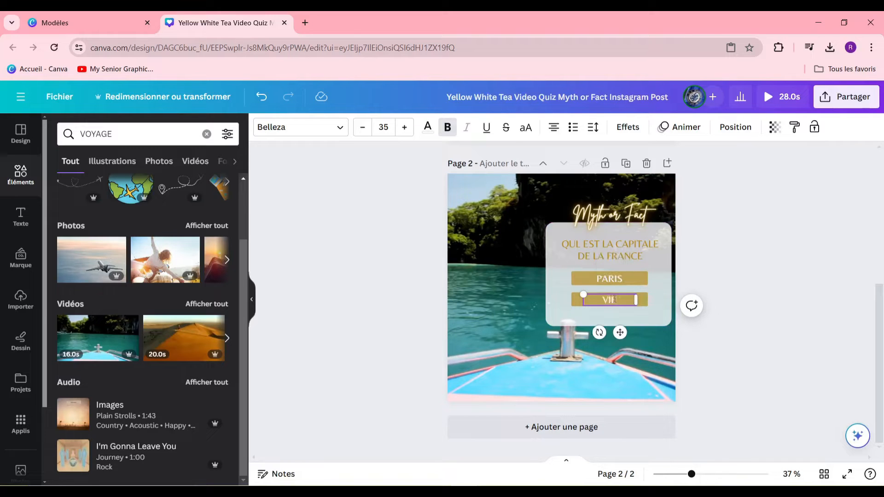
click(503, 294)
Search the elements library for "chronomètre" and look through the suggested illustrations.
click(6, 178)
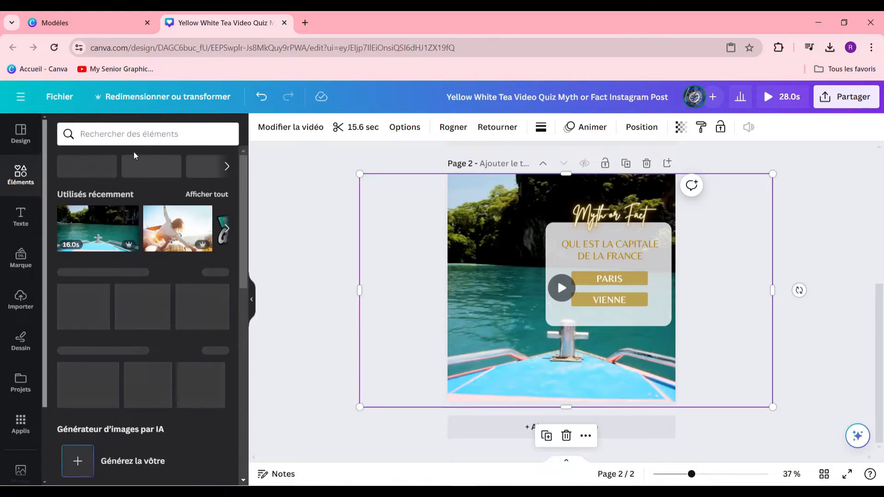
click(132, 140)
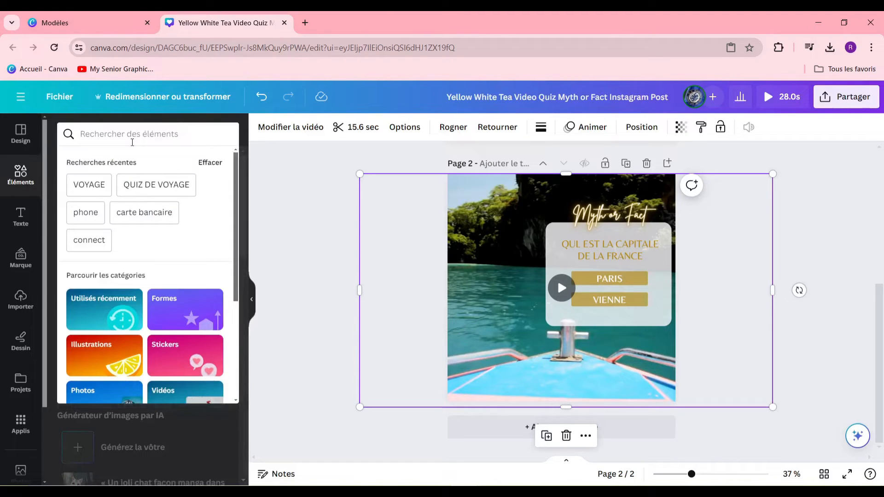
text(chronomètre)
key(Return)
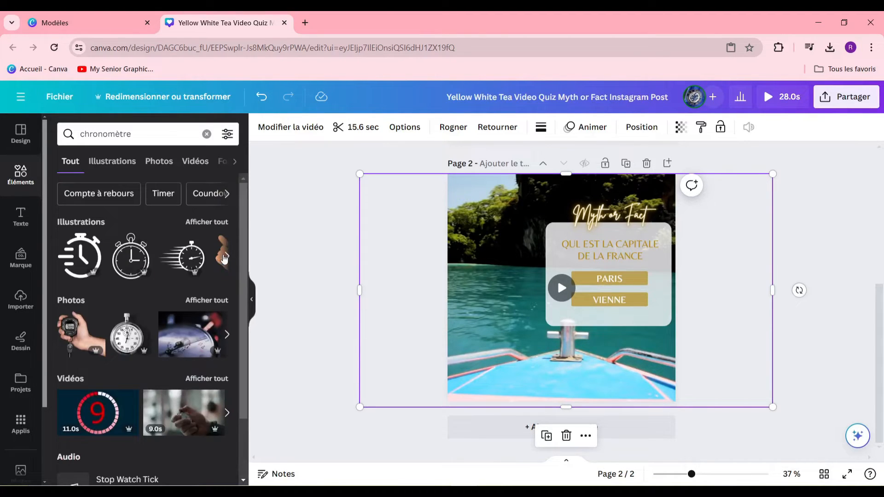
click(224, 258)
click(224, 258)
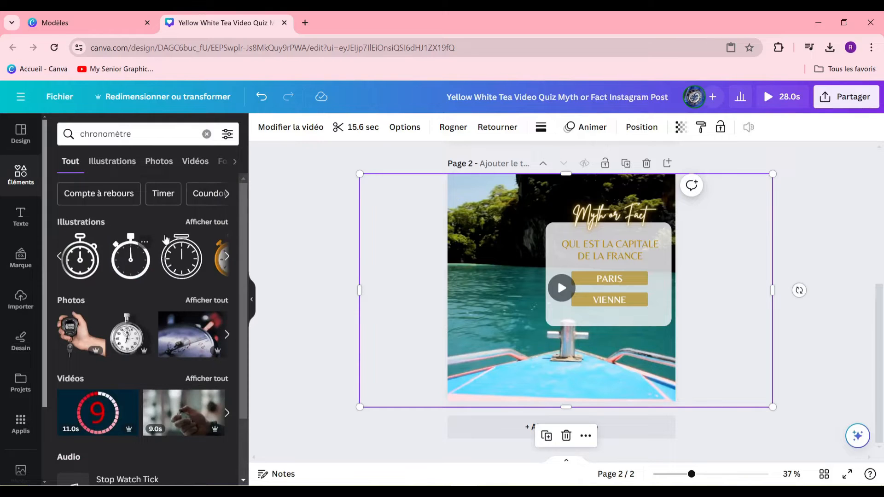
Browse all the stopwatch illustrations and add the white stopwatch with a single hand to page 2.
click(194, 225)
scroll(180, 299, down, 1)
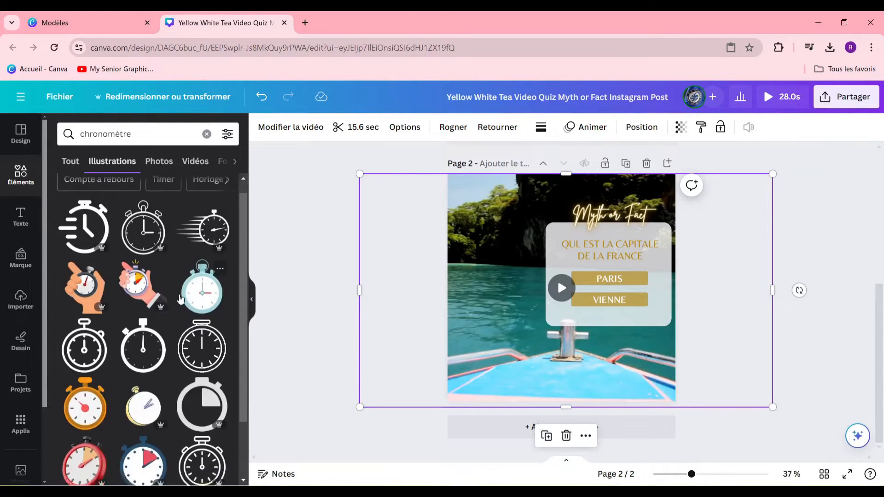
scroll(180, 299, down, 5)
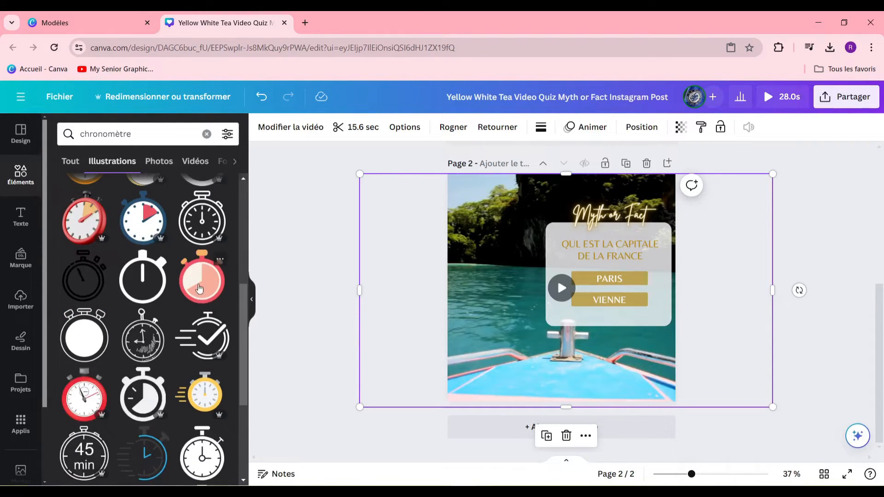
scroll(179, 283, down, 4)
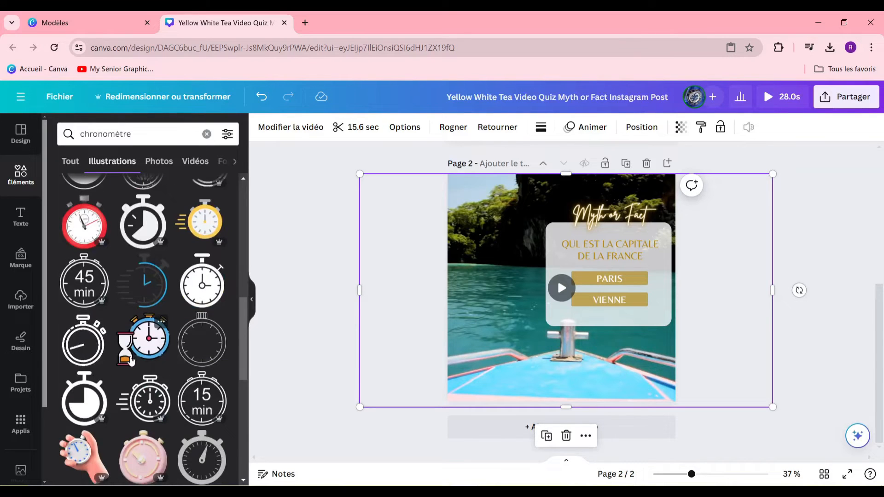
scroll(161, 348, down, 4)
scroll(132, 355, up, 1)
click(85, 212)
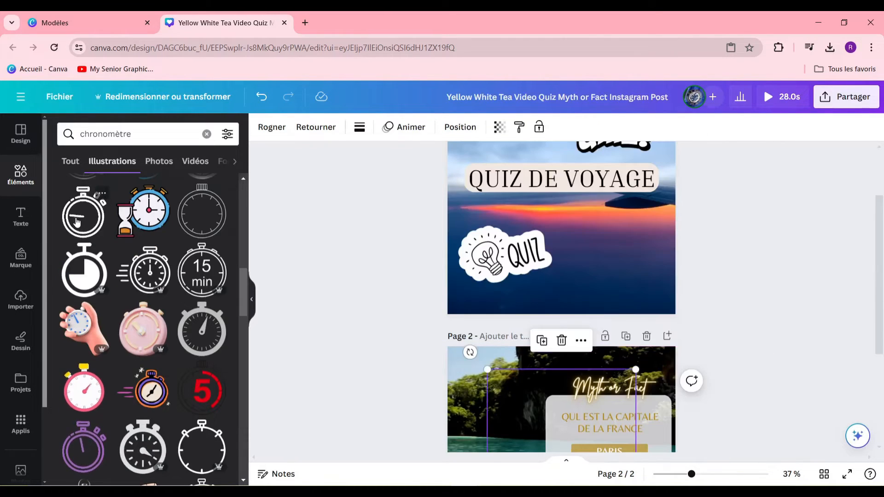
Shrink the stopwatch illustration on page 2 and place it in the page's upper-left corner, beside the quiz title.
scroll(623, 382, down, 4)
drag(635, 379, 540, 261)
drag(489, 197, 461, 183)
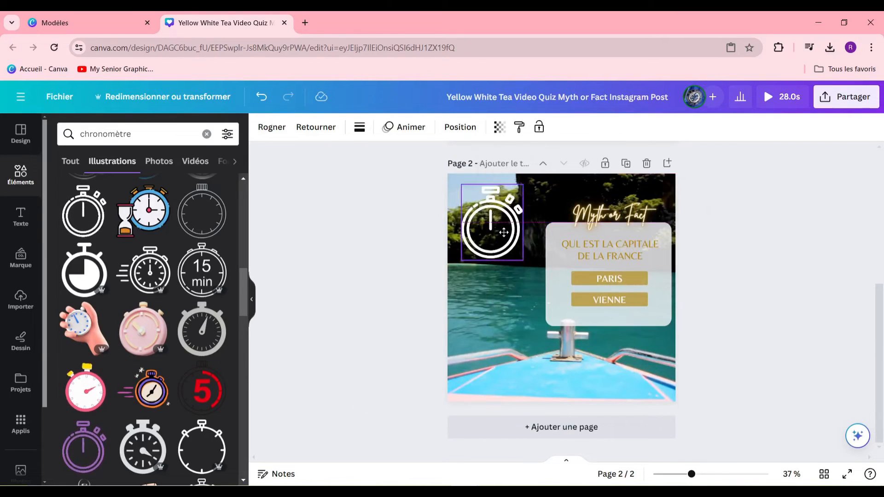
Trim page 2's boat background video to 9.9 seconds and duplicate the page.
click(555, 223)
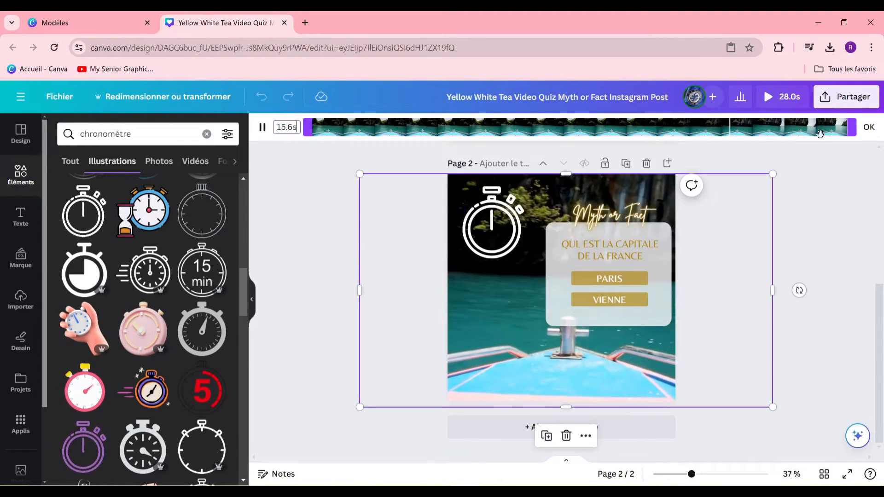
drag(850, 133, 688, 135)
click(868, 127)
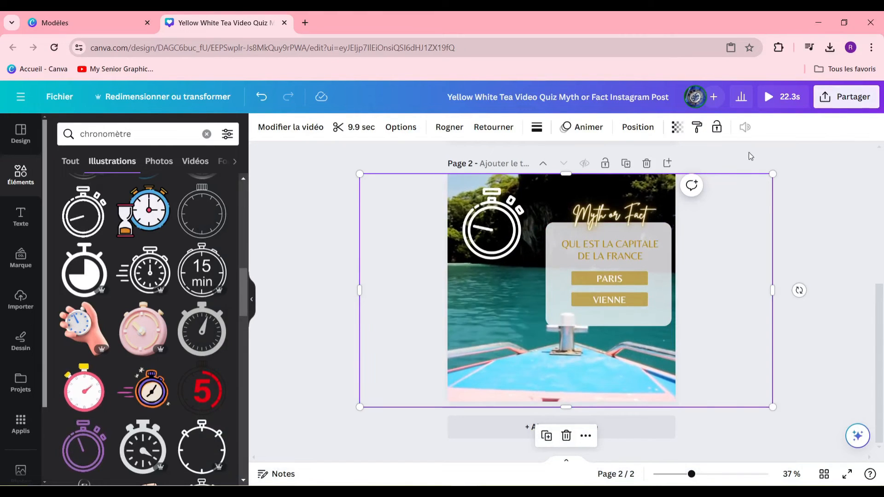
mouse_move(557, 293)
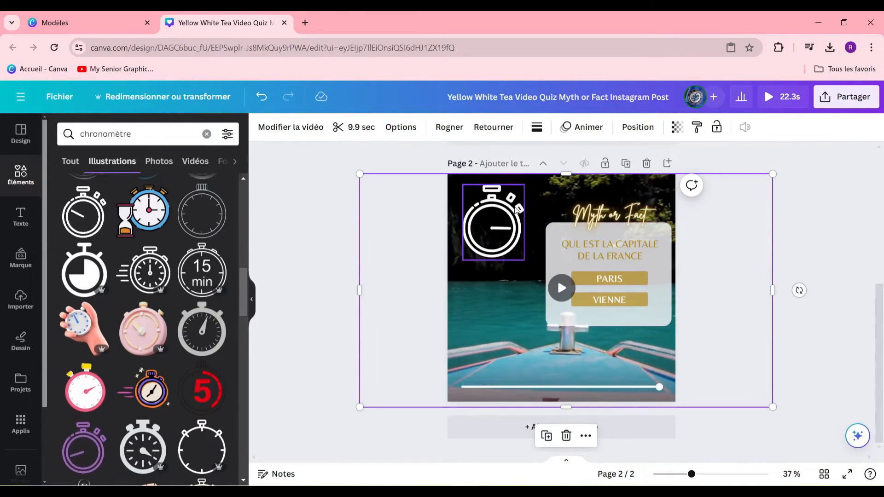
click(626, 163)
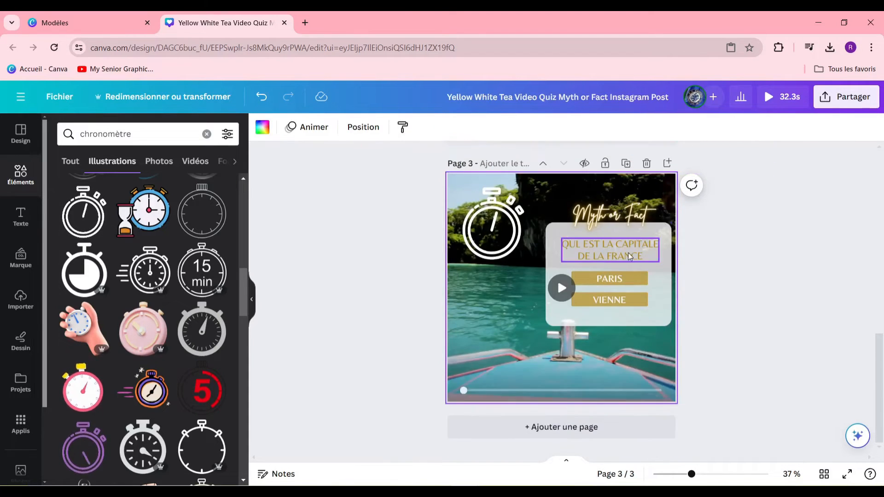
Duplicate the gold bar behind PARIS on page 3 and move the copy below the answers, over the water.
click(637, 278)
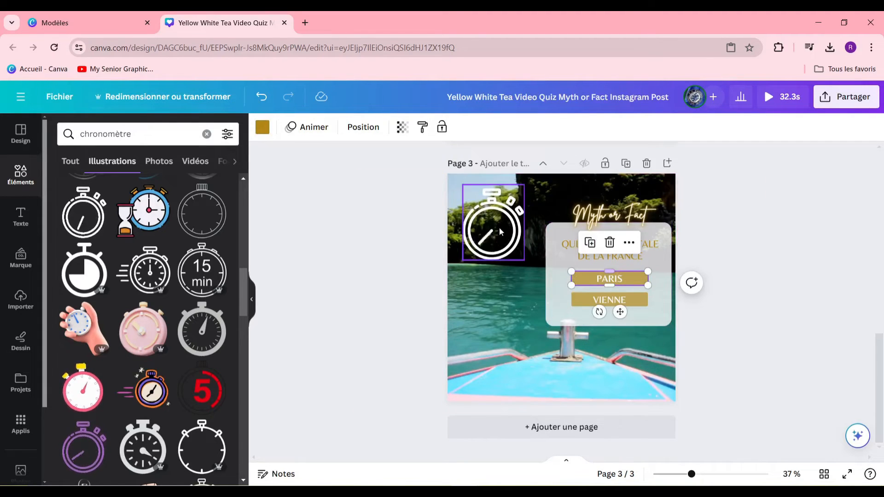
right_click(632, 274)
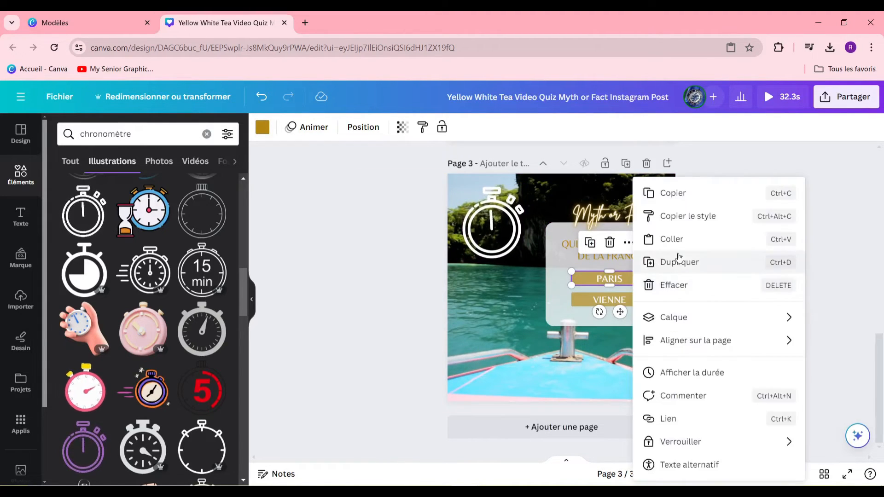
click(678, 263)
drag(636, 287, 598, 284)
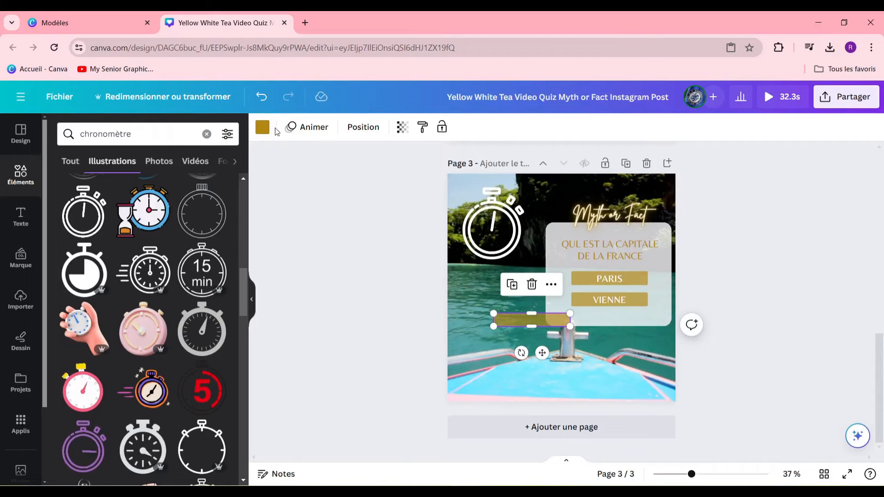
Recolor the copied bar with the default solid green and set its transparency value to 100.
click(262, 128)
click(159, 195)
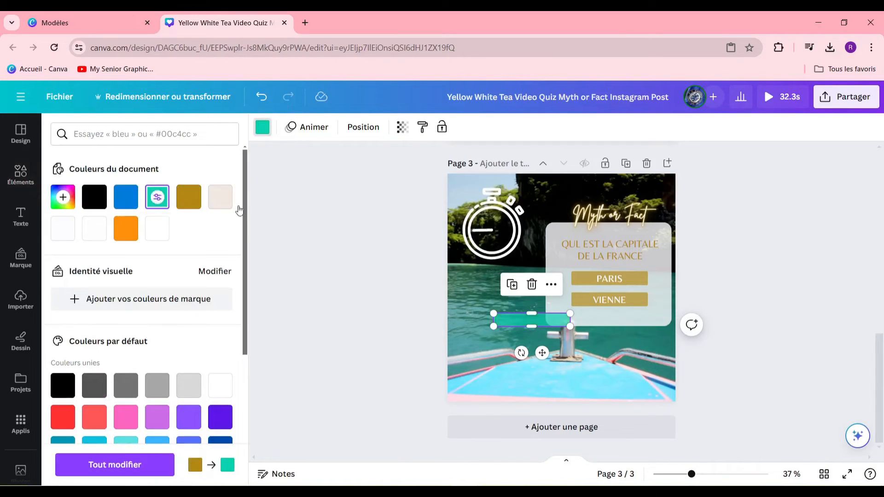
scroll(138, 276, down, 5)
click(63, 272)
click(402, 127)
drag(402, 173, 367, 174)
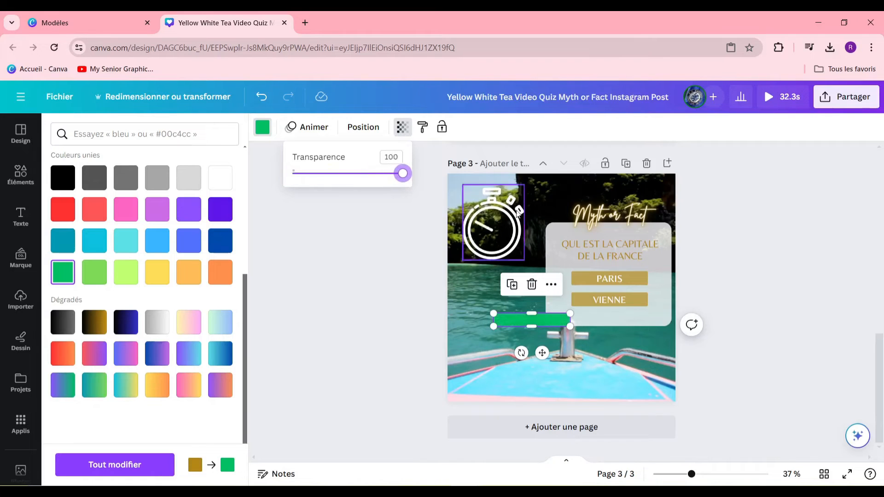
Place the green bar over the PARIS answer on page 3 and send it backward behind the text.
drag(545, 352, 627, 311)
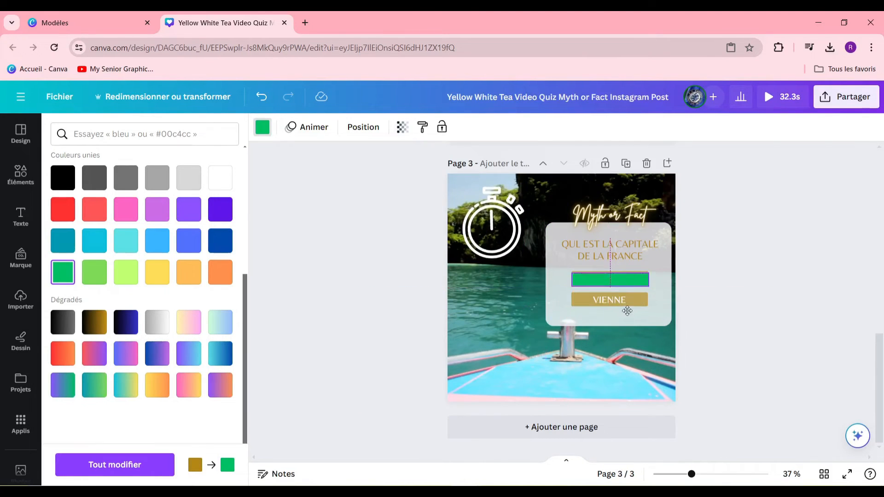
right_click(616, 281)
mouse_move(663, 317)
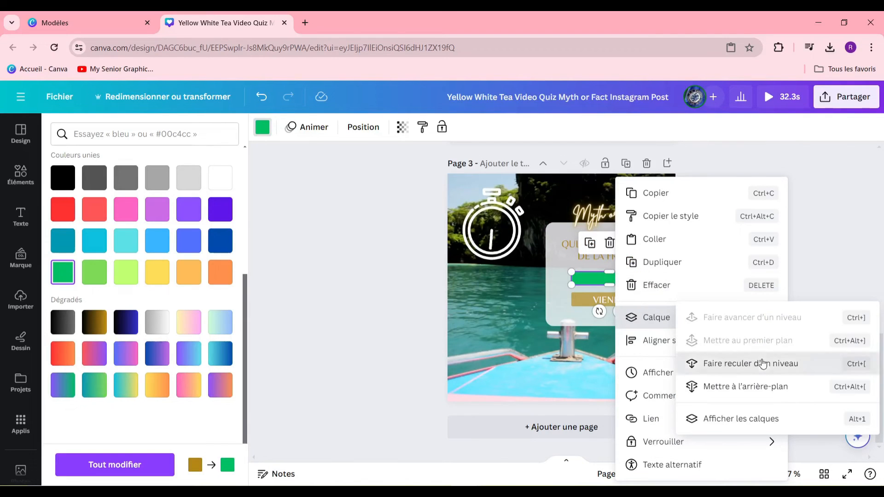
click(762, 364)
click(607, 286)
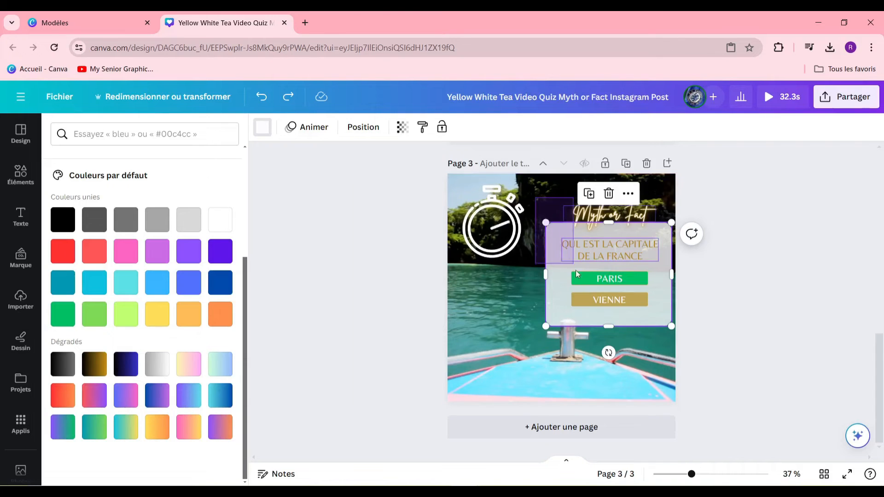
Apply the Impulsion animation to page 3's title, quiz card and answers together, with a low intensity.
drag(658, 339, 661, 342)
click(712, 130)
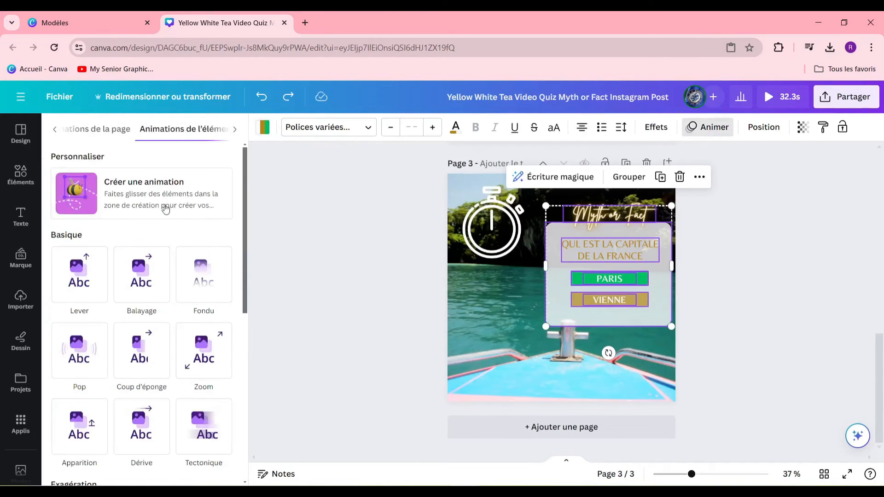
scroll(129, 284, down, 7)
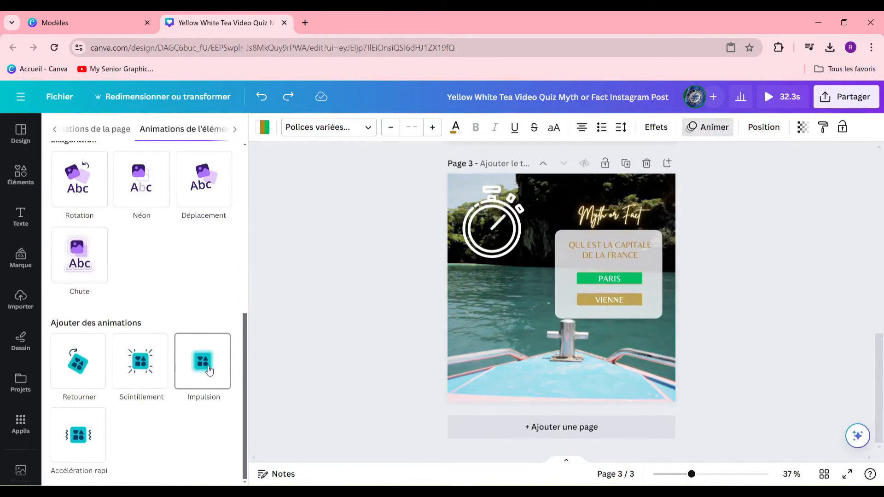
click(208, 370)
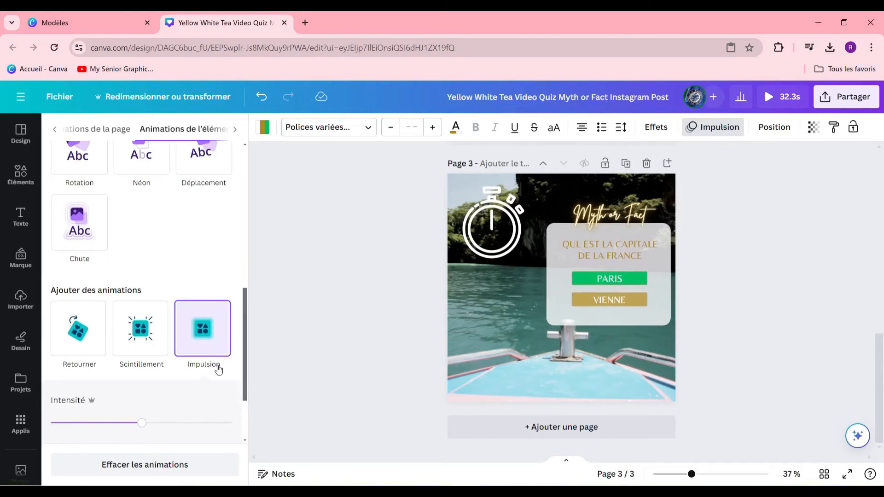
drag(134, 429, 69, 426)
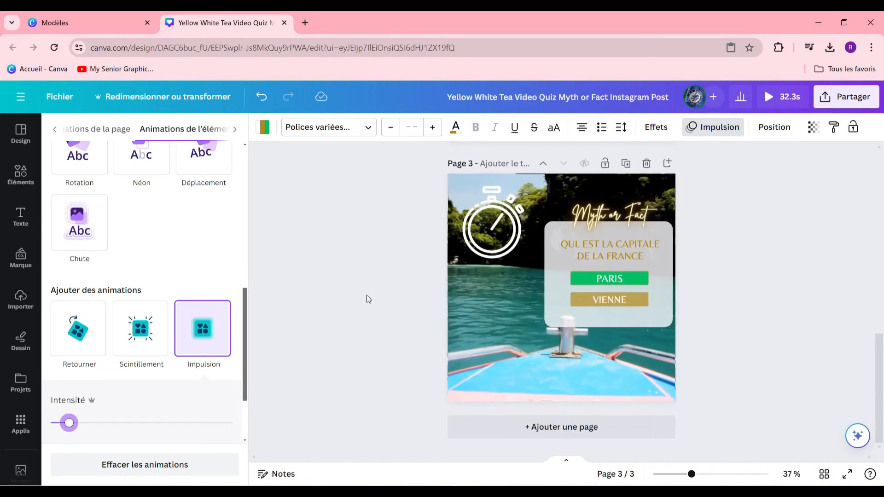
Apply the Impulsion animation to page 2's title, quiz card and answers, lowering its intensity near the minimum.
scroll(595, 348, up, 5)
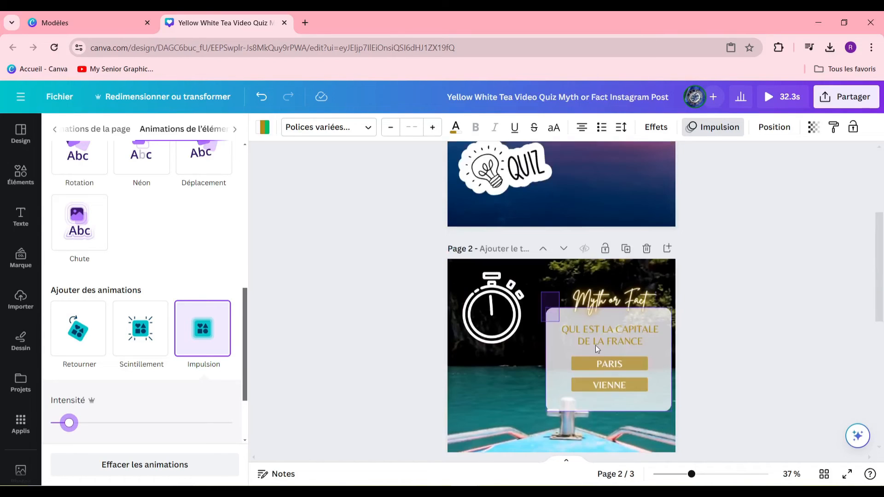
click(642, 420)
click(203, 368)
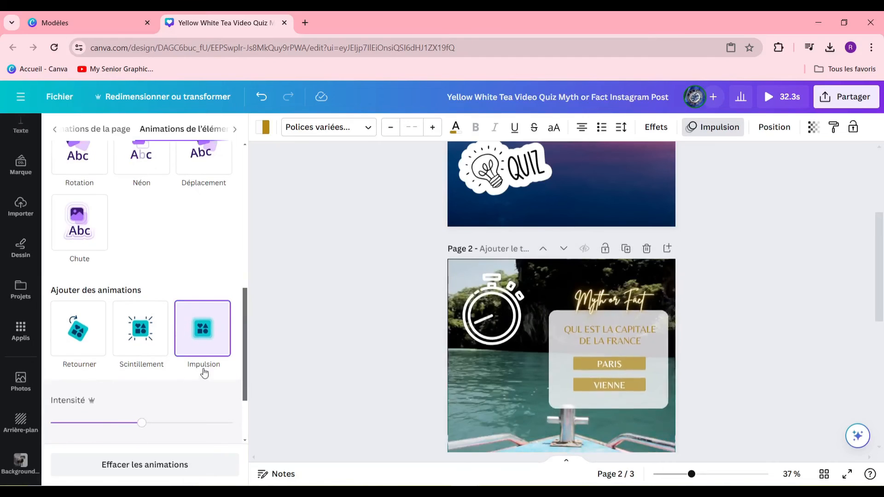
click(69, 423)
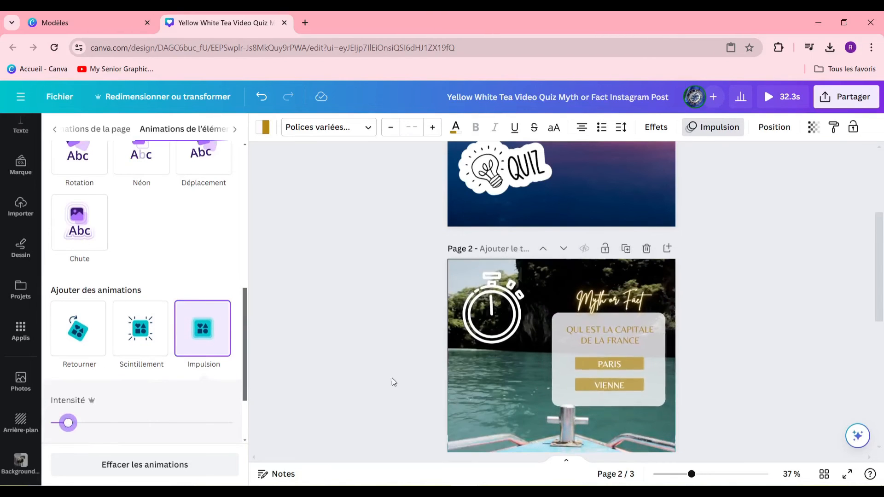
Trim the boat background video on page 3 to 1.0 second.
scroll(448, 301, down, 6)
scroll(451, 301, up, 5)
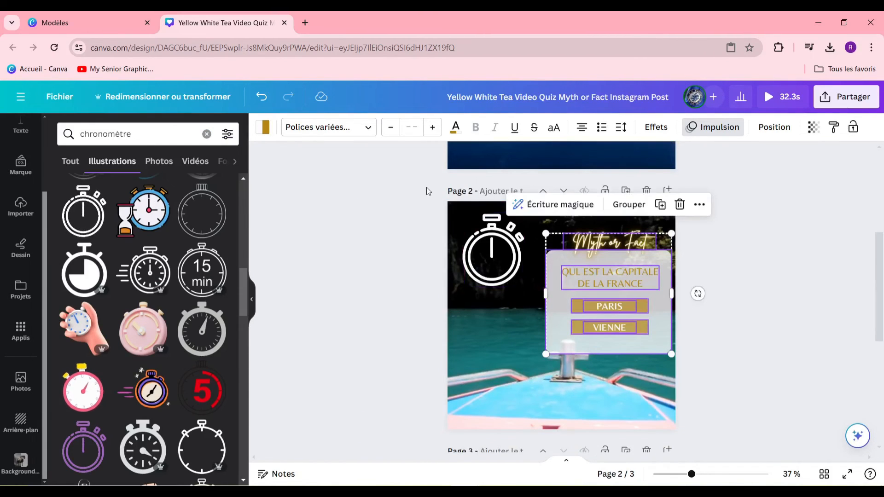
scroll(426, 186, down, 5)
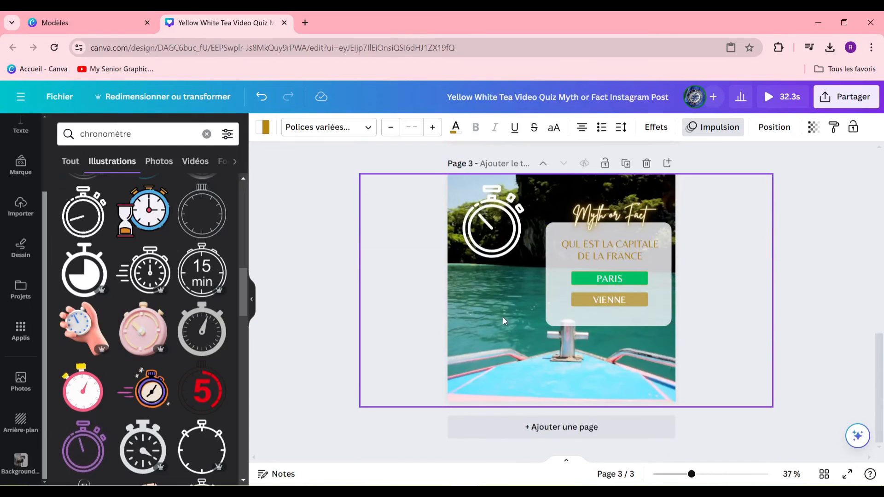
click(502, 317)
click(360, 127)
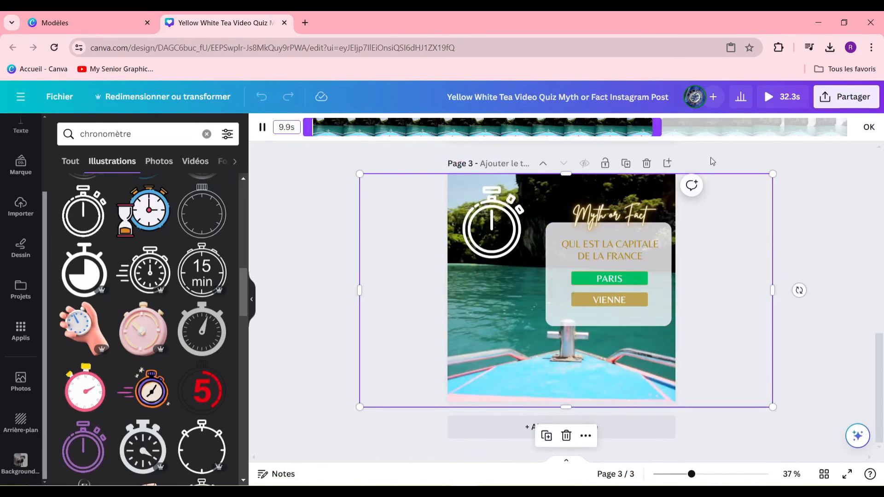
drag(657, 133, 416, 133)
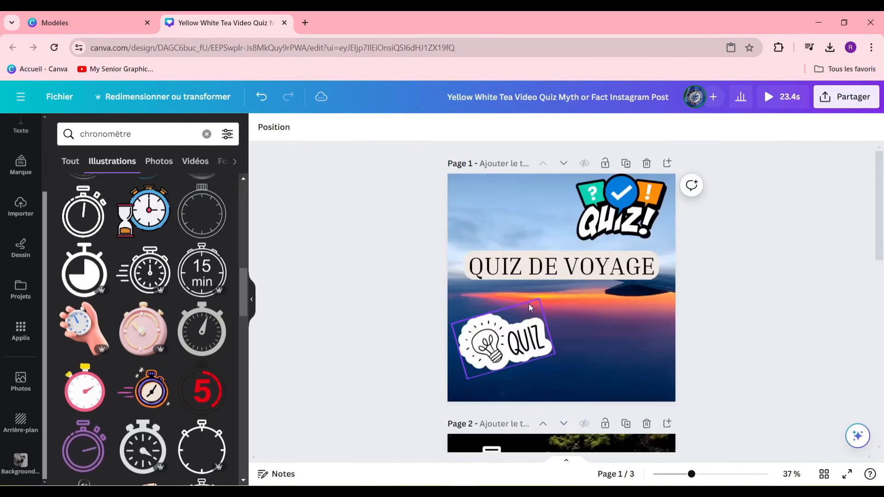
Look over the three pages and play the quiz video in full screen from page 2.
scroll(530, 308, down, 5)
scroll(534, 318, down, 5)
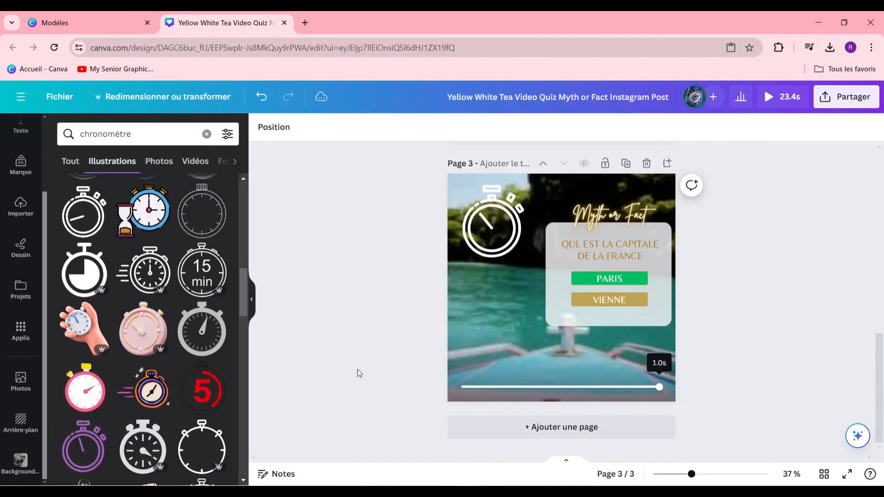
scroll(341, 412, up, 8)
scroll(351, 399, down, 6)
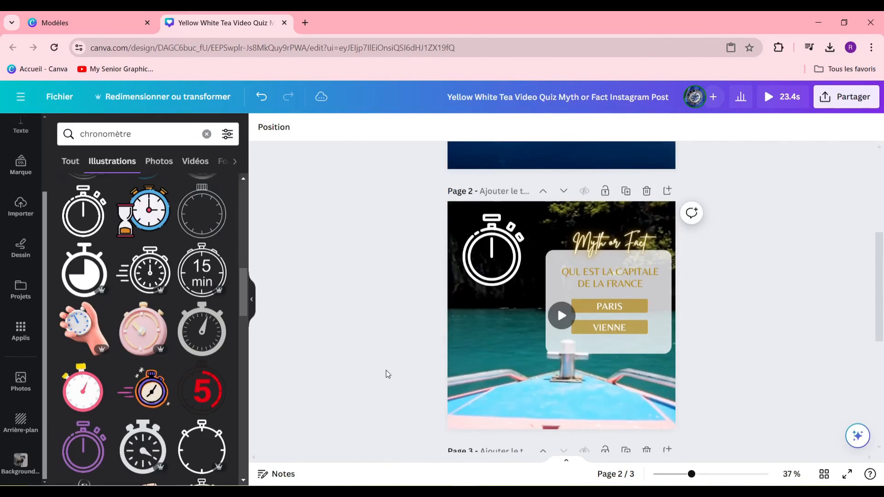
click(849, 474)
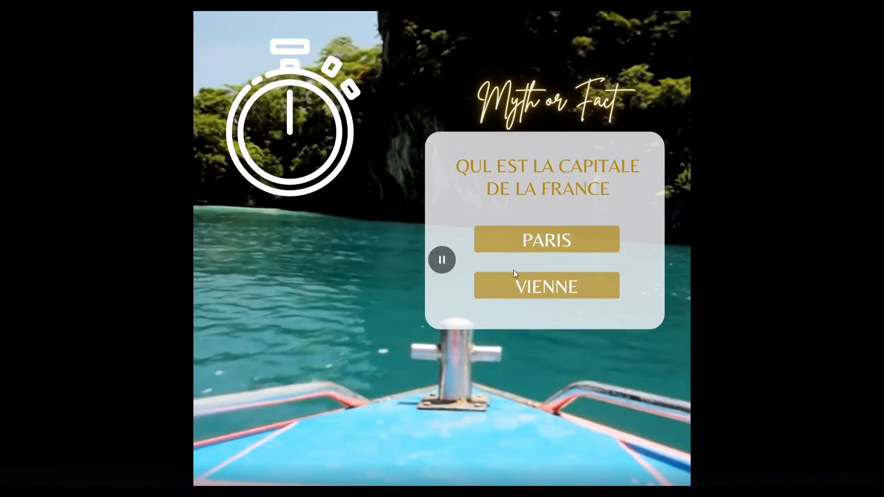